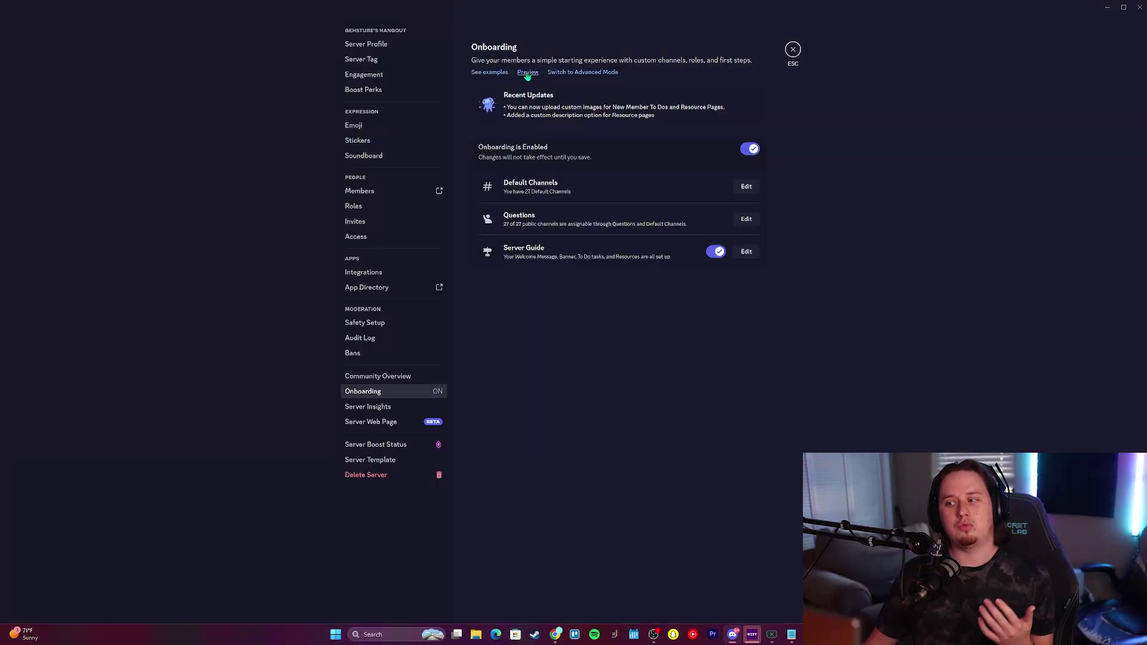
- Preview onboarding as a new member: pick Livestreams, skip the region and pronoun questions, finish after the rules
left_click(527, 73)
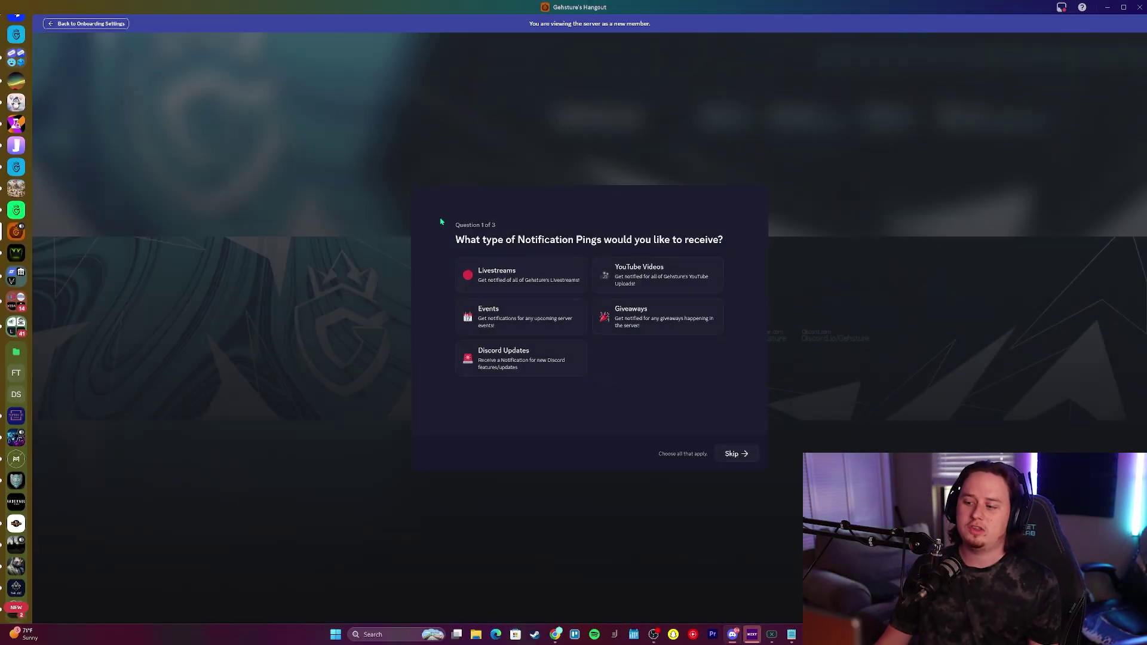
left_click(530, 271)
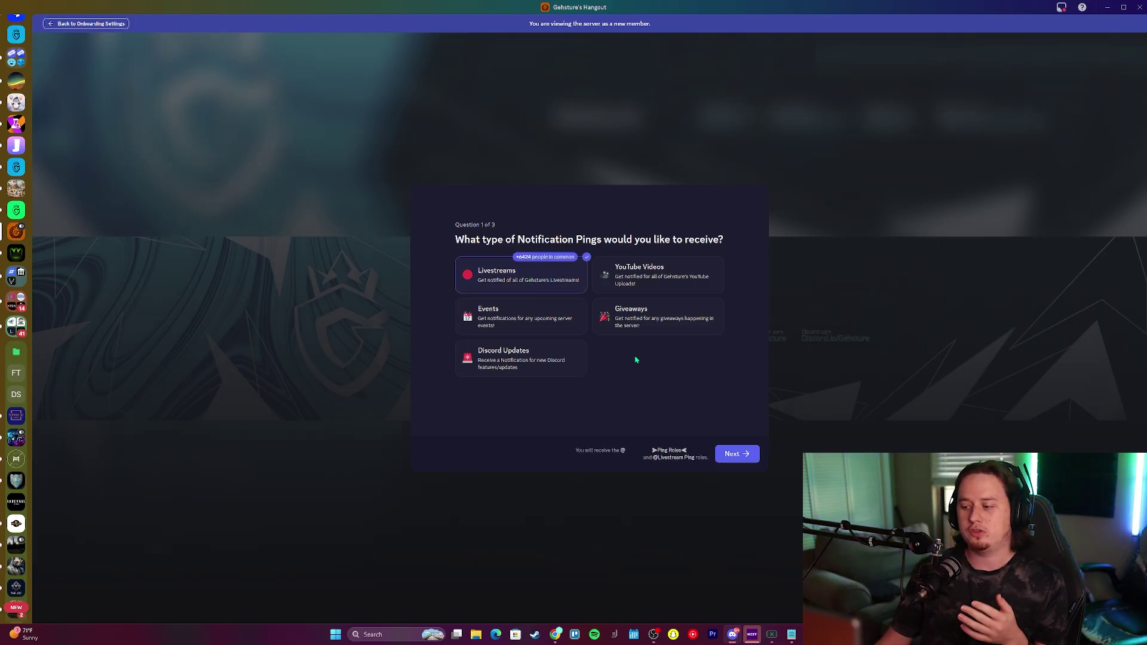
left_click(734, 453)
left_click(736, 463)
left_click(736, 457)
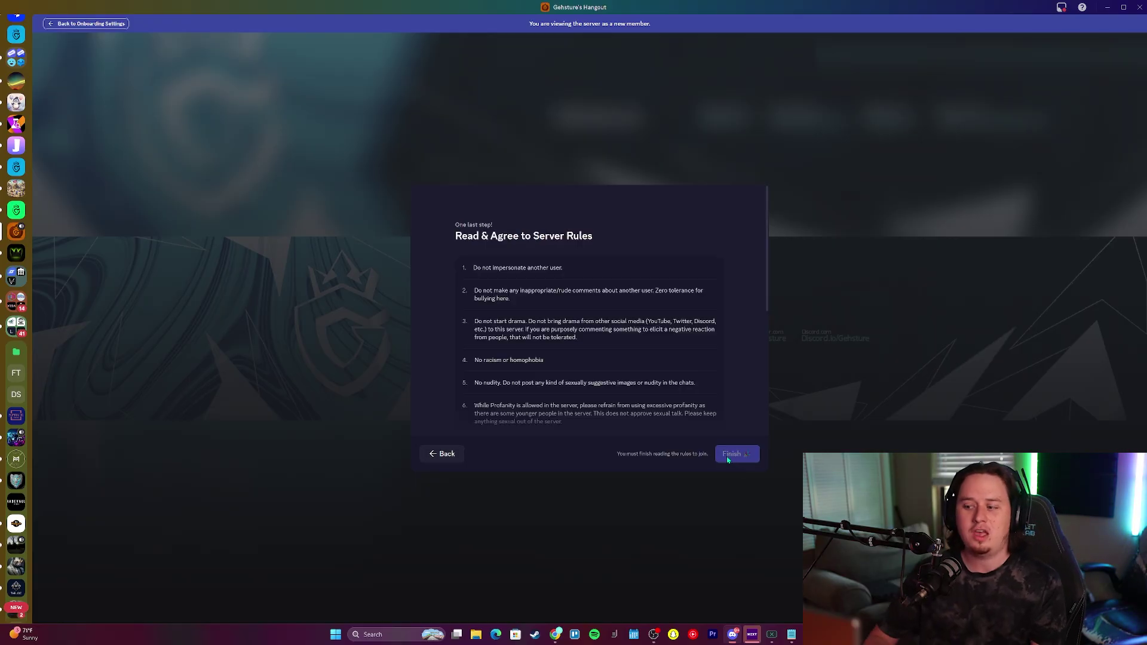
scroll(642, 307, "down", 5)
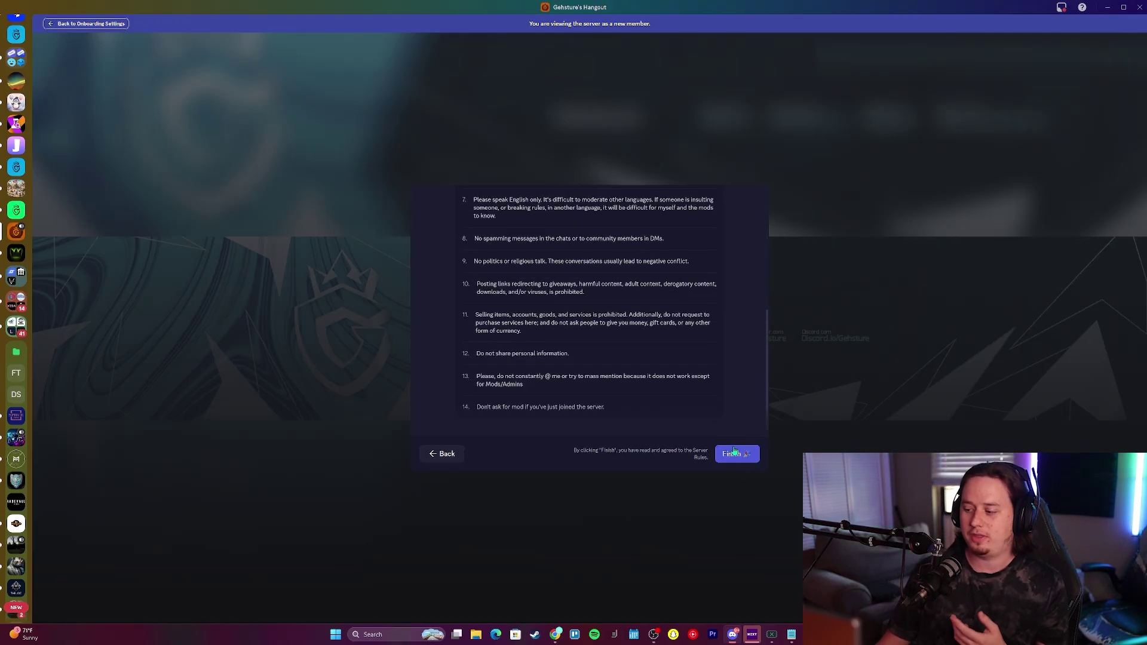
left_click(737, 455)
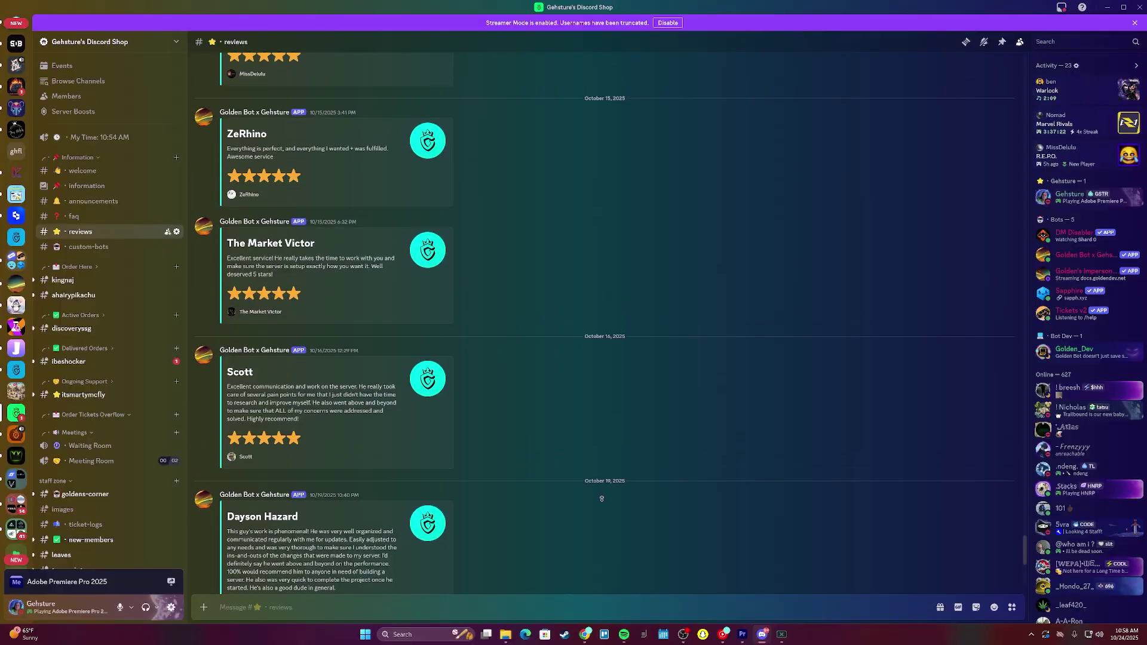
- Scroll up through the channel's messages
scroll(602, 498, "up", 8)
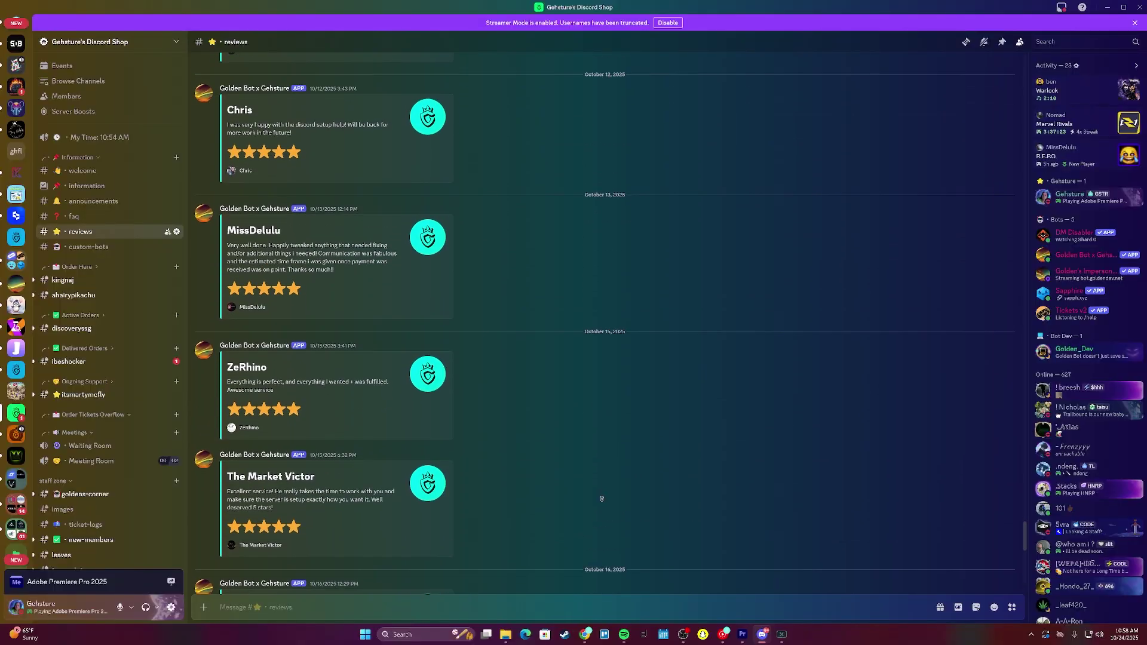
scroll(602, 498, "up", 6)
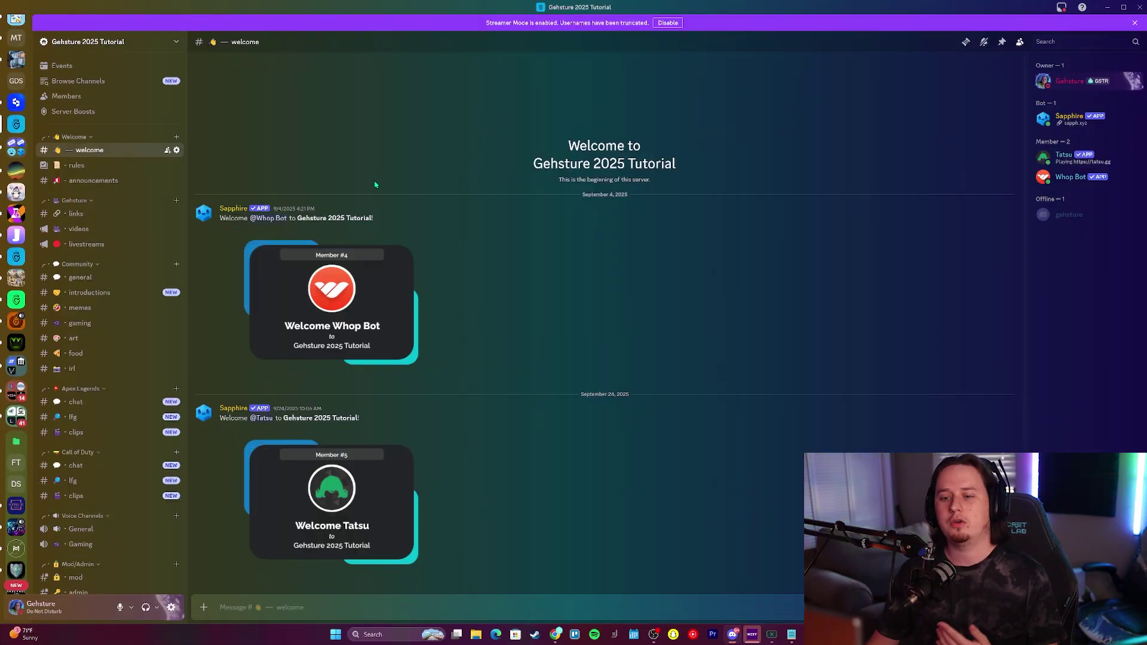
- Go to the server's settings and select the Onboarding page
left_click(176, 41)
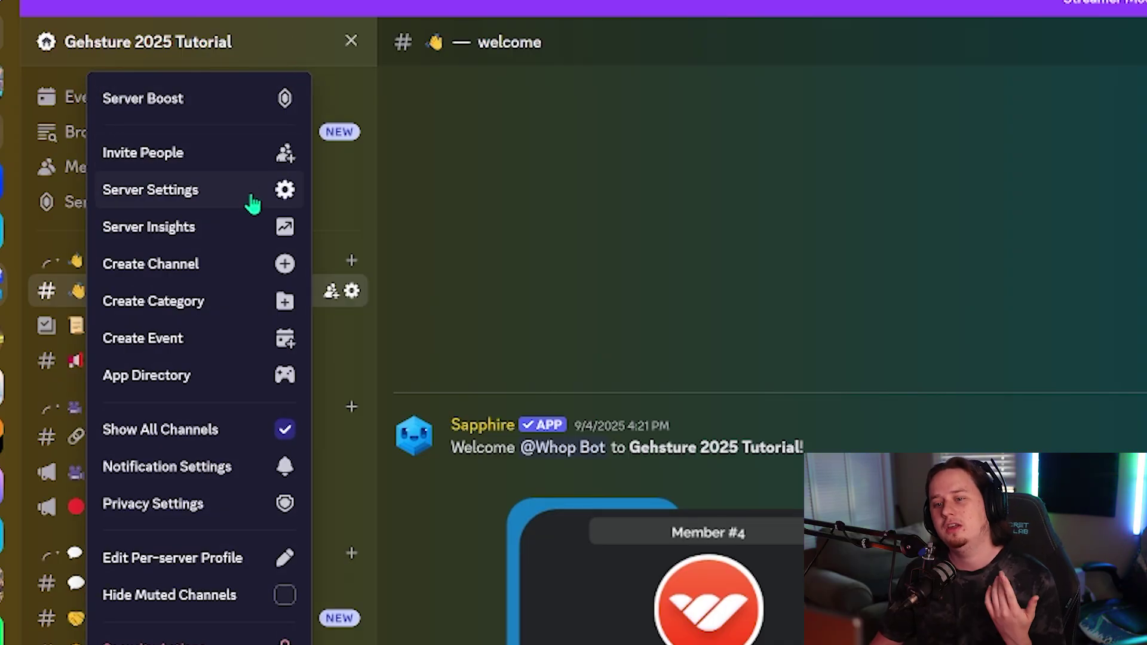
left_click(250, 192)
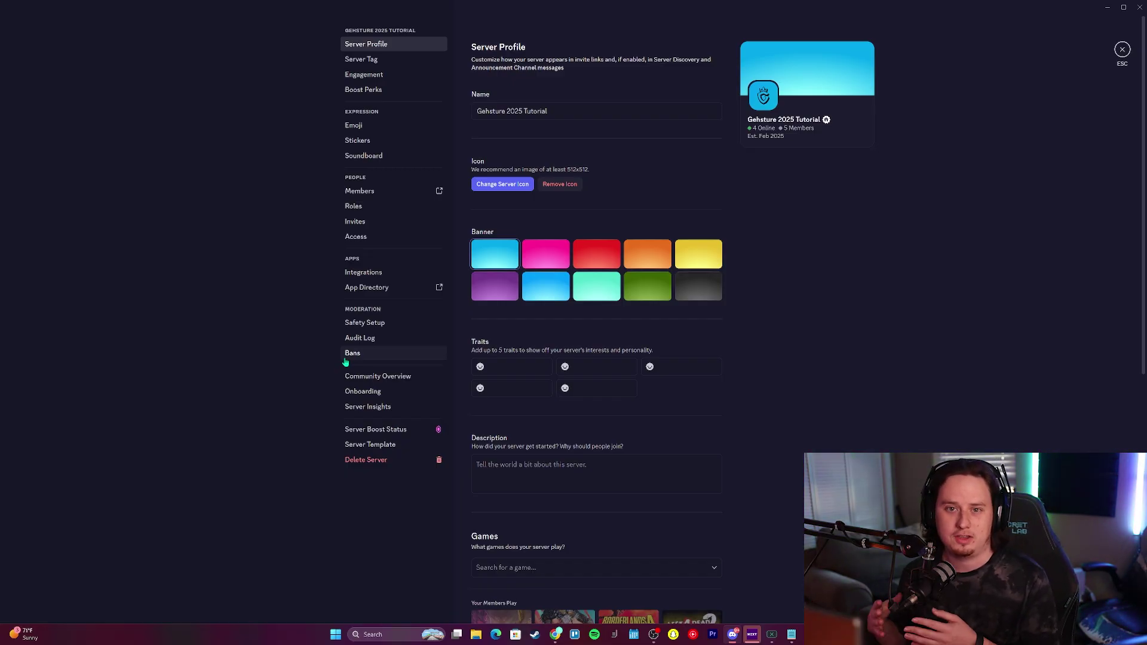
left_click(367, 393)
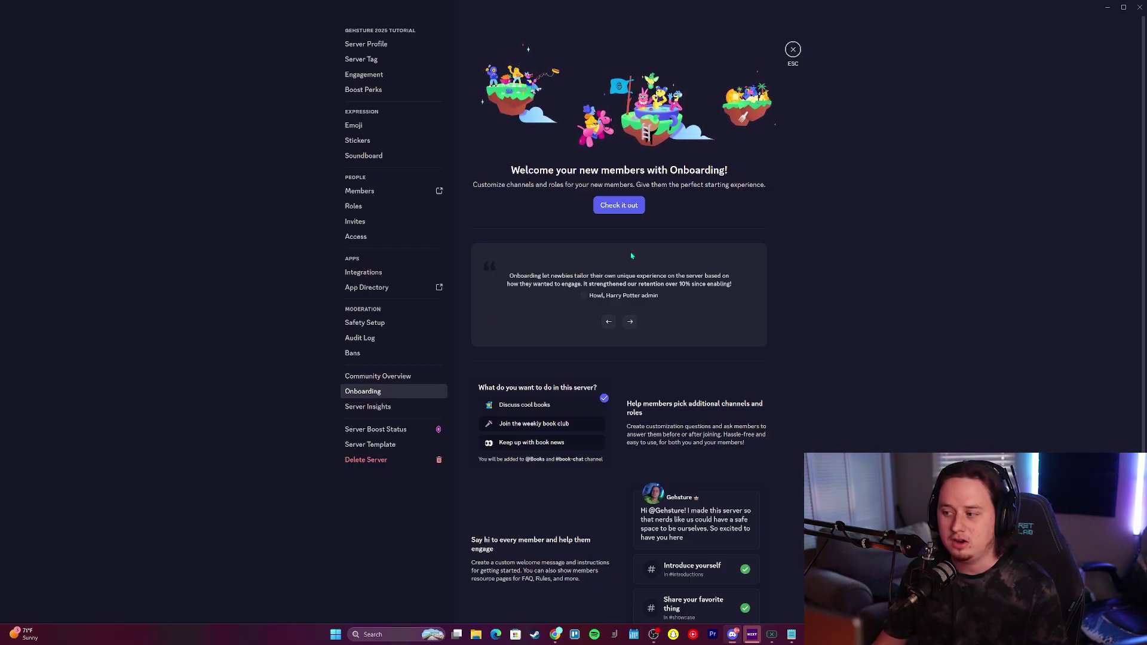
- Start onboarding setup and review the DM and Spam Protection and Raid Protection settings
left_click(620, 209)
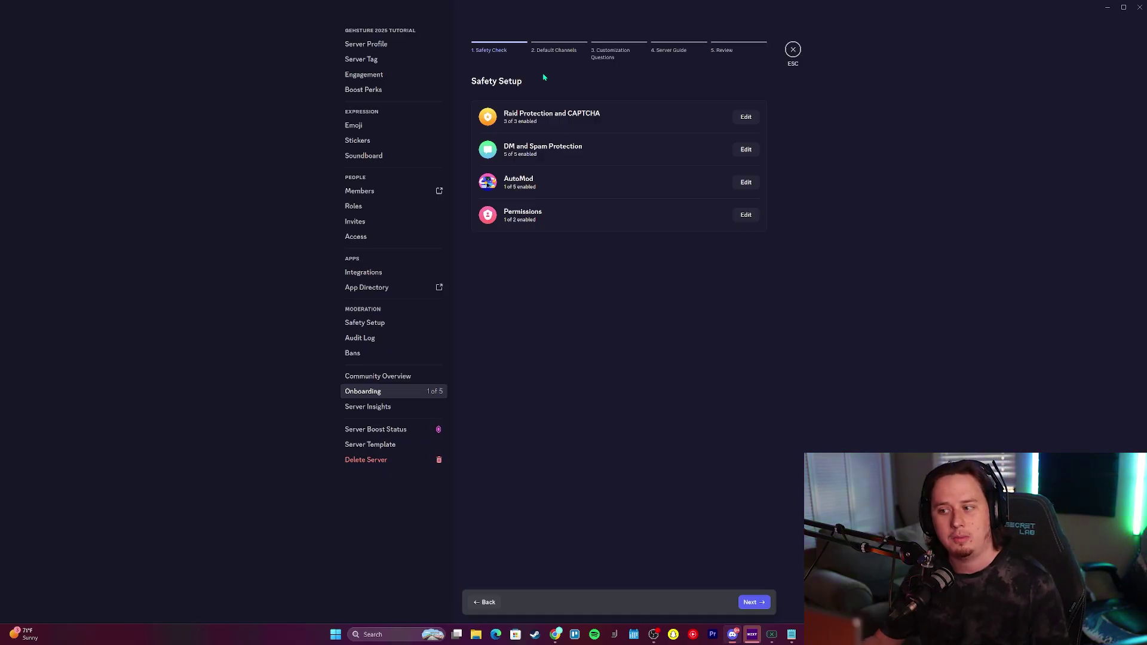
left_click(746, 150)
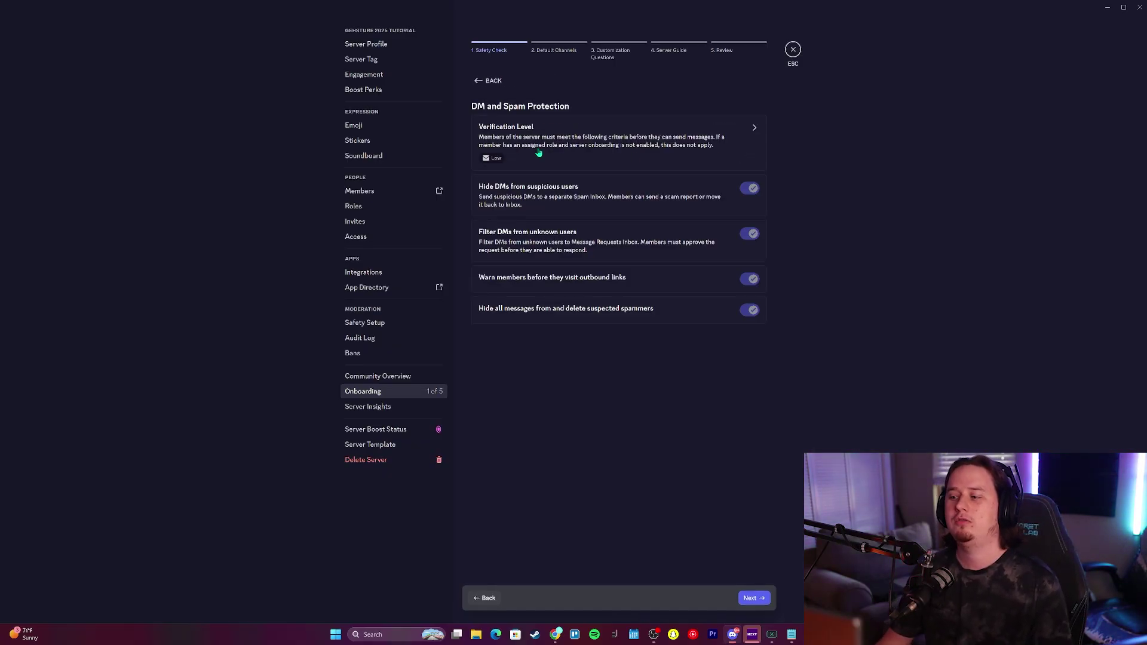
left_click(492, 83)
left_click(745, 117)
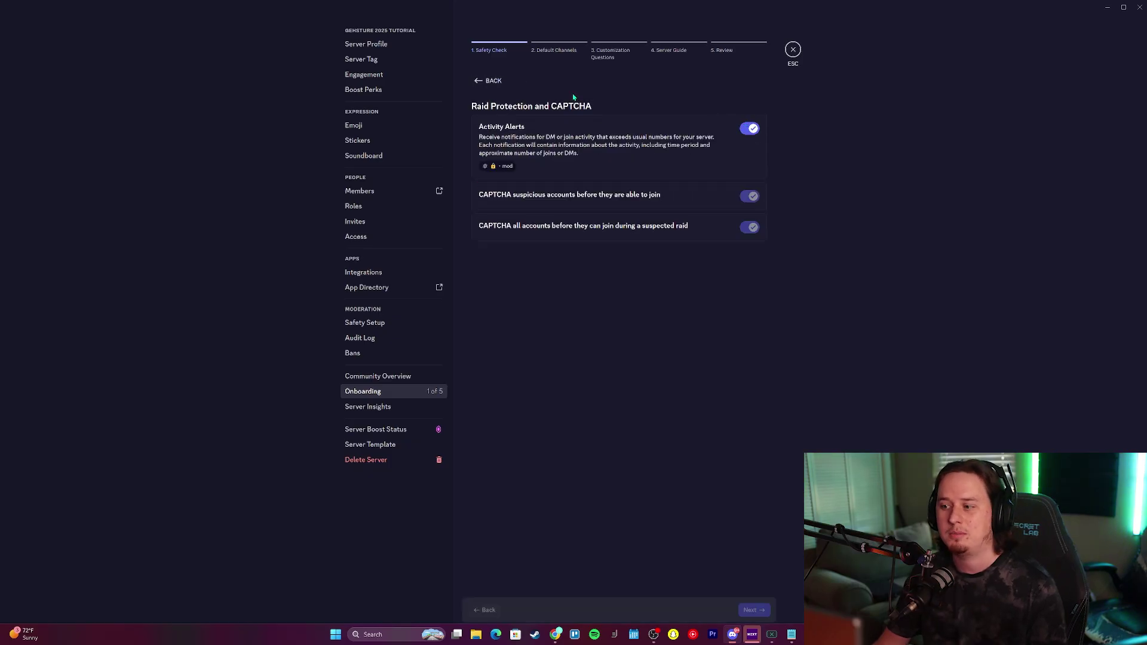
left_click(494, 82)
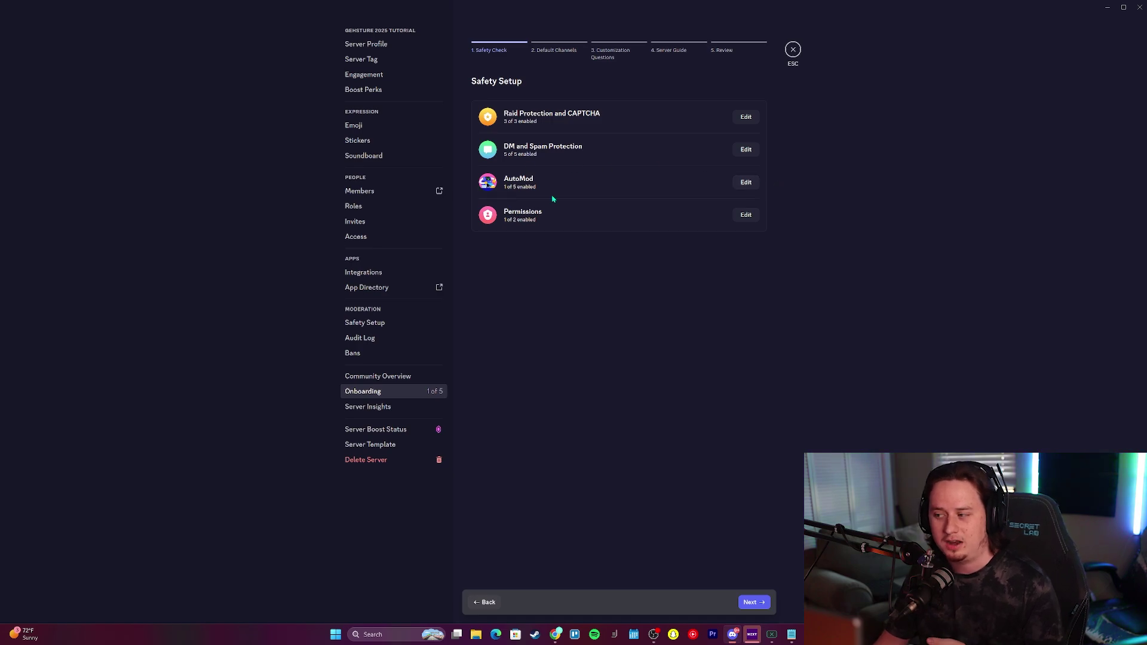
- Enable AutoMod's Block Suspected Spam Content rule with alerts sent to #logging
left_click(746, 182)
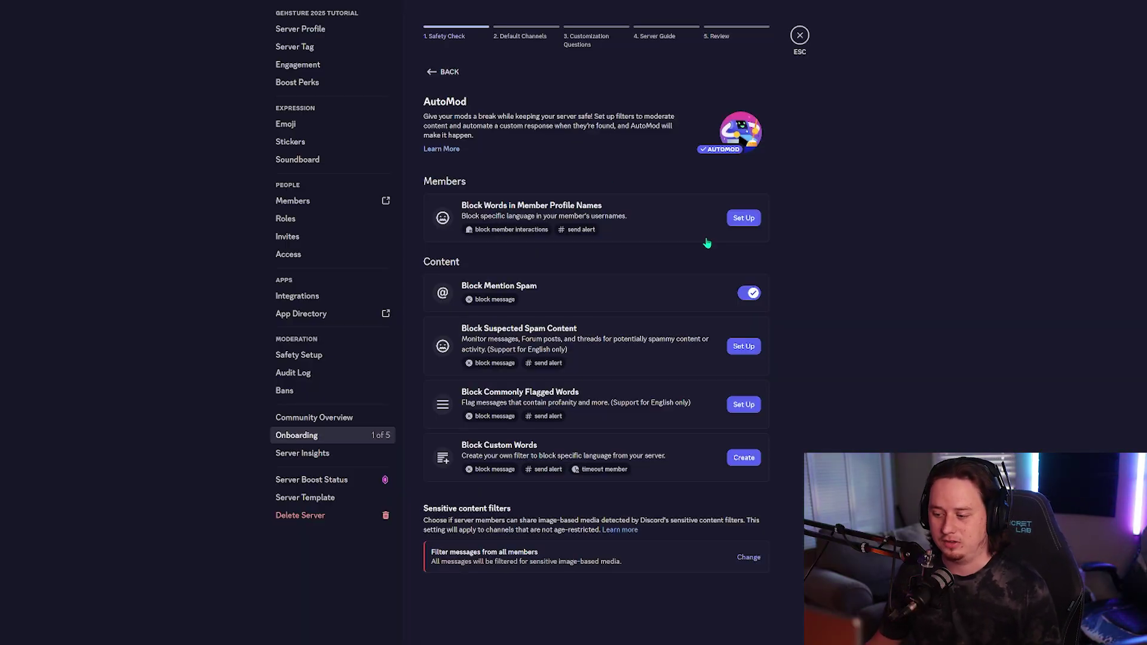
left_click(746, 349)
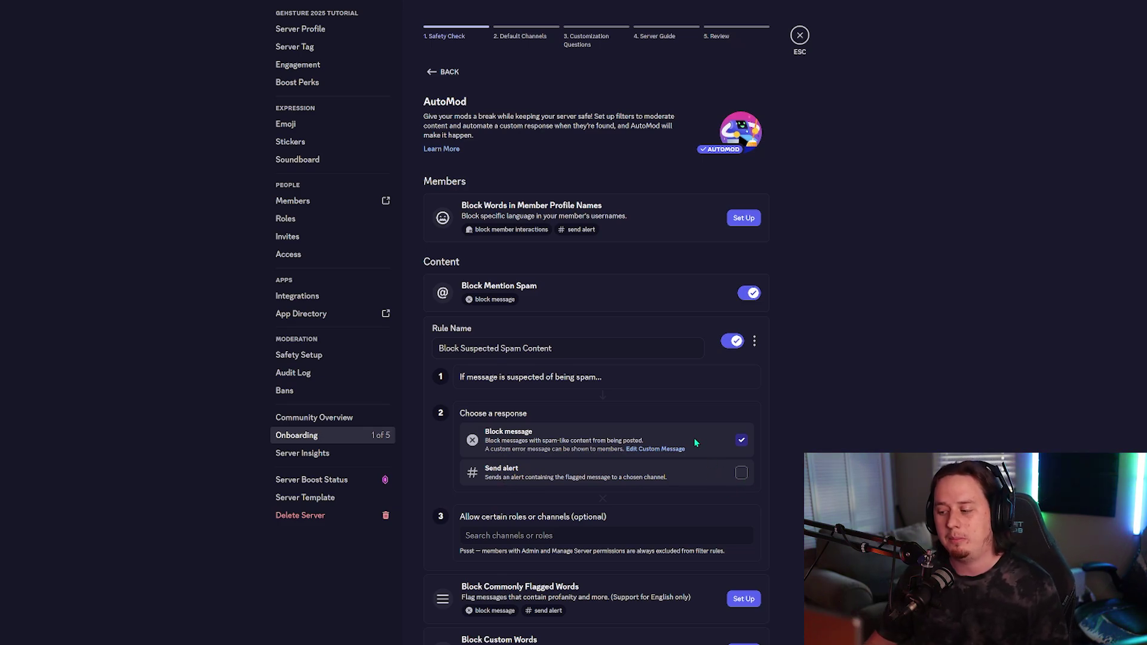
left_click(746, 475)
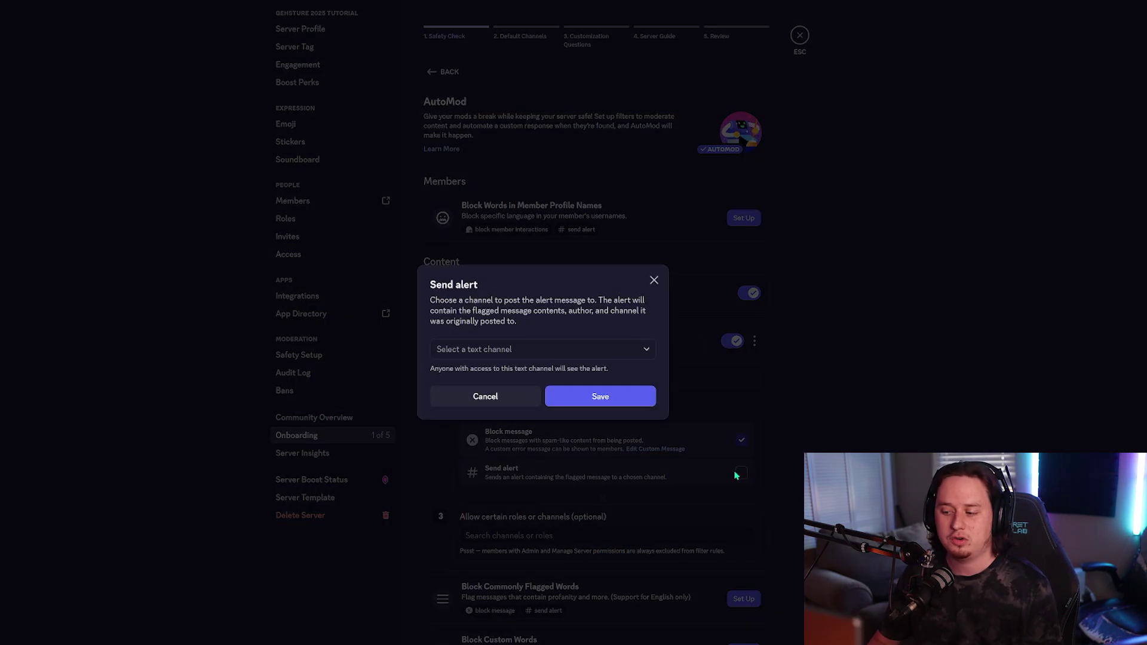
left_click(567, 352)
scroll(535, 412, "down", 6)
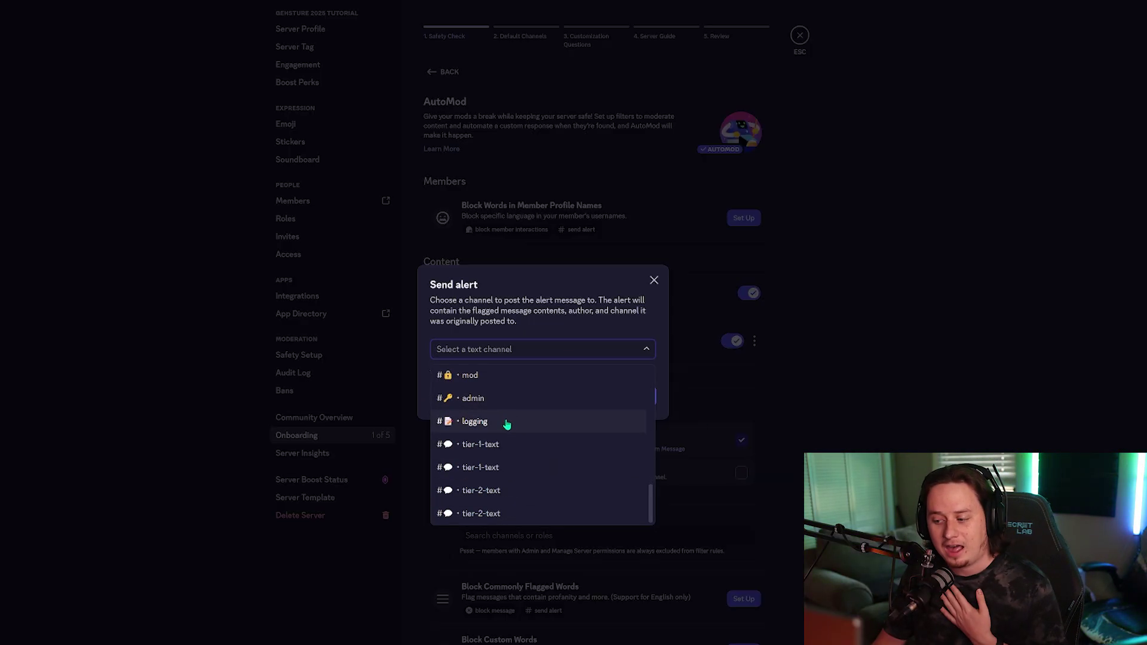
scroll(506, 423, "up", 2)
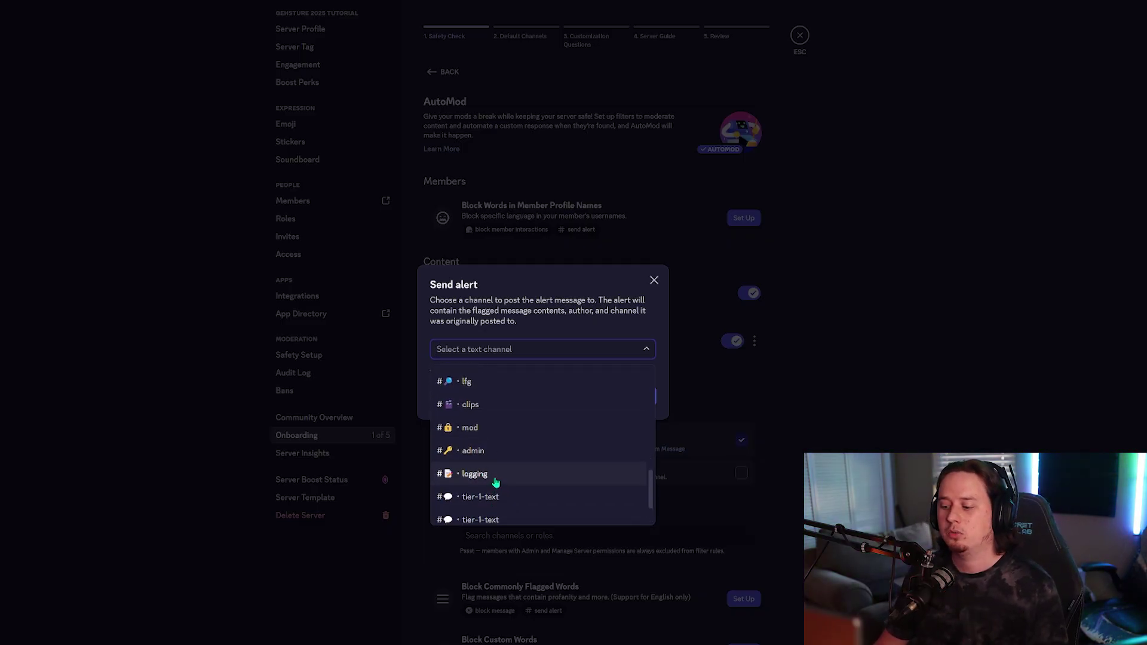
left_click(496, 482)
left_click(601, 397)
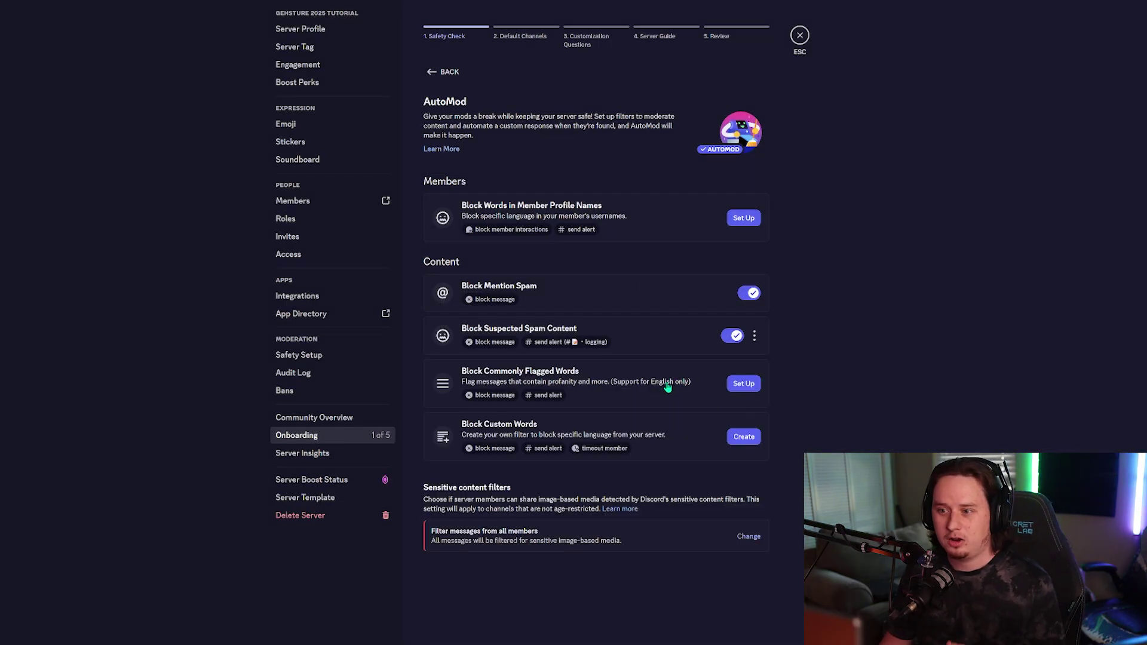
left_click(664, 352)
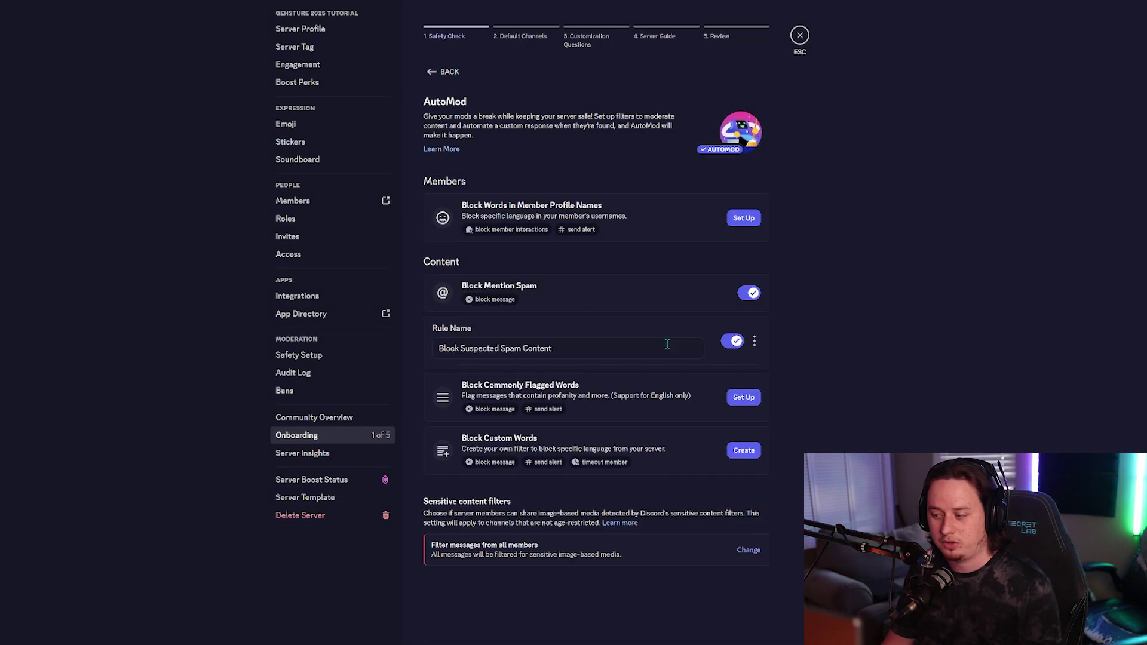
- Set up the Block Commonly Flagged Words rule to filter Insults & Slurs
left_click(743, 607)
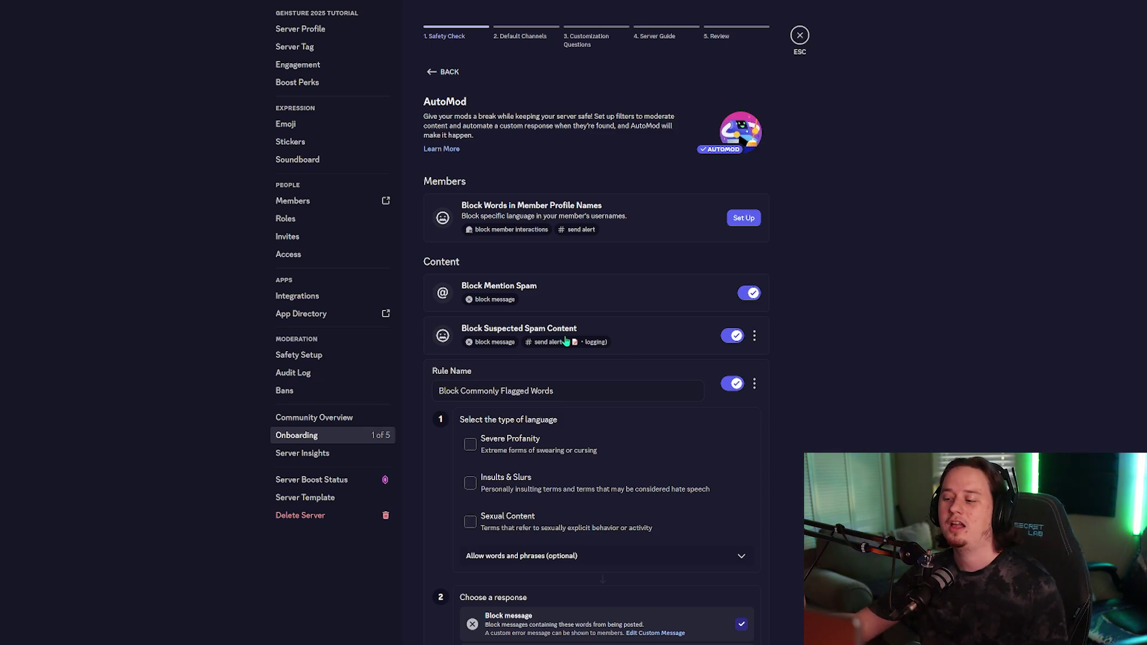
left_click(591, 368)
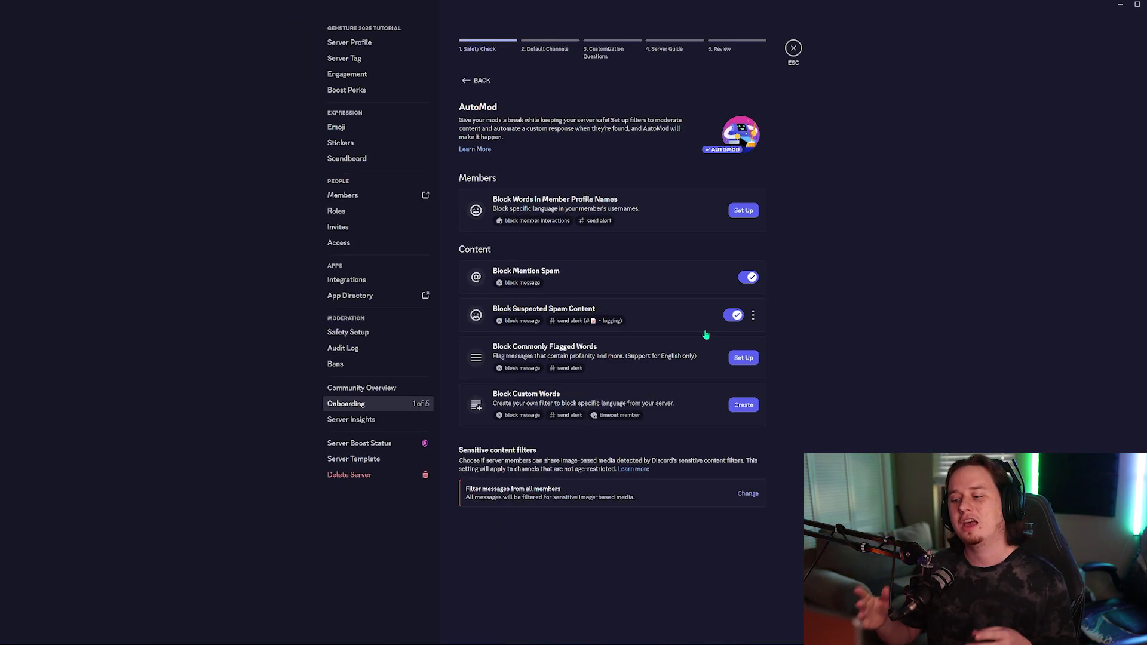
left_click(660, 357)
scroll(656, 349, "down", 2)
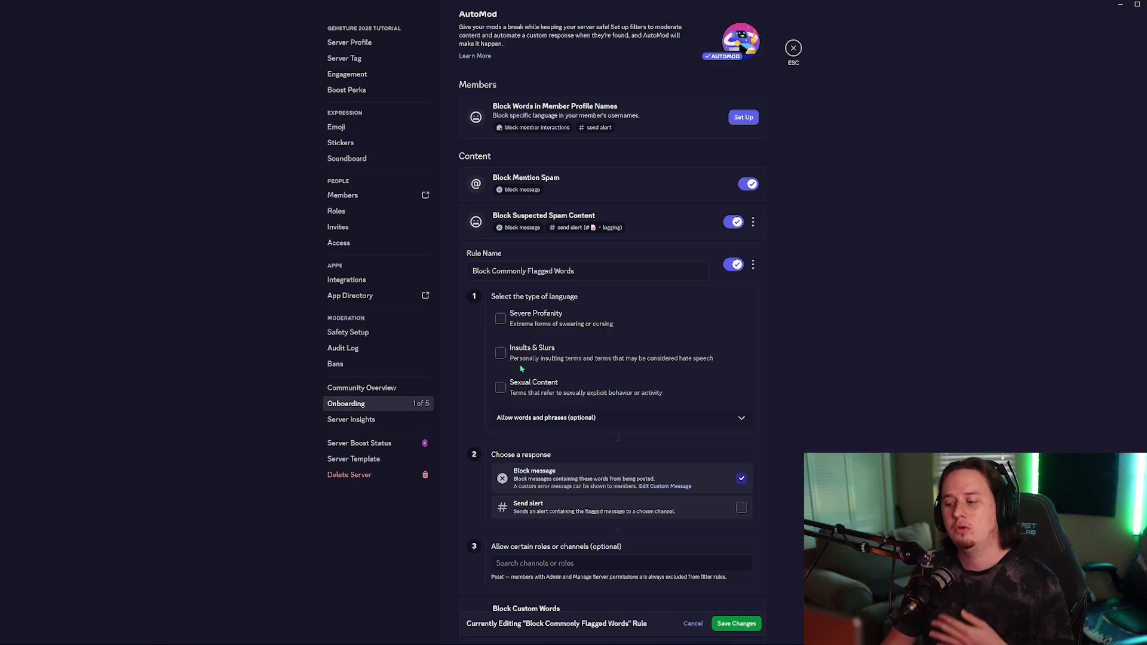
left_click(501, 354)
scroll(603, 397, "down", 1)
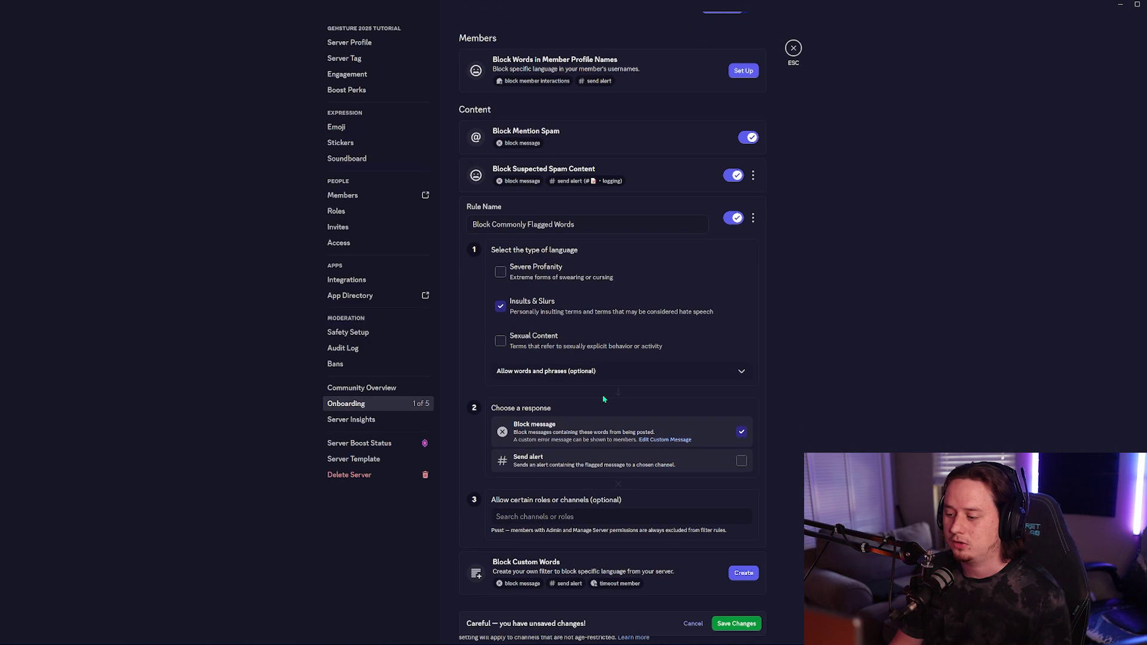
- Add a send-alert response to #logging and save the rule's changes
left_click(742, 463)
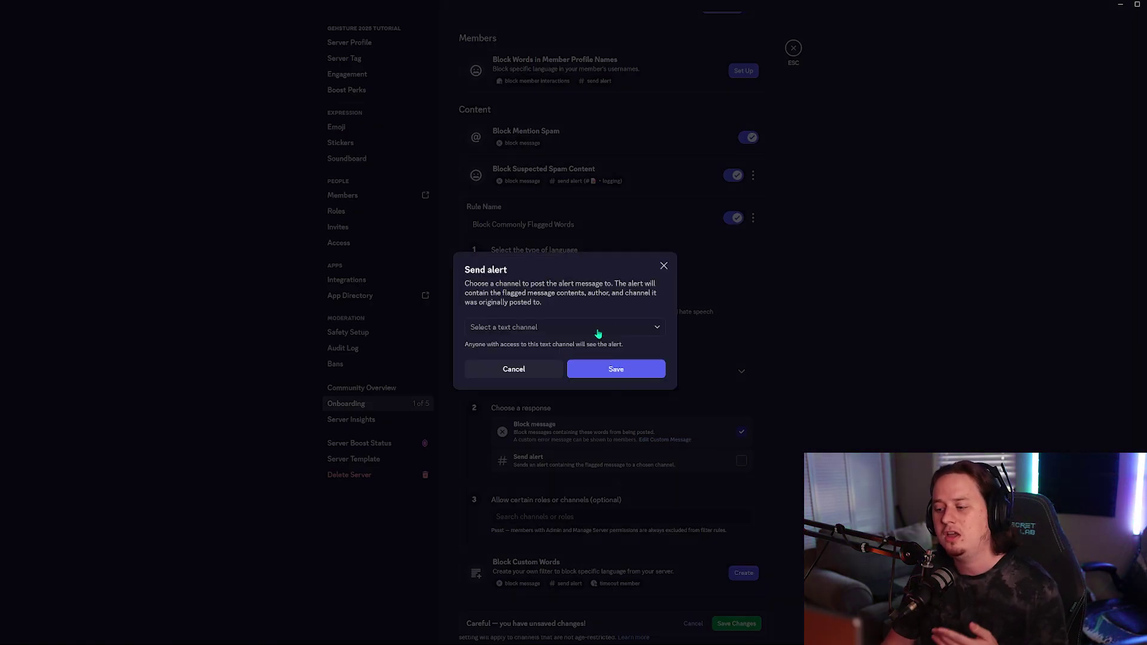
left_click(596, 329)
scroll(579, 417, "down", 6)
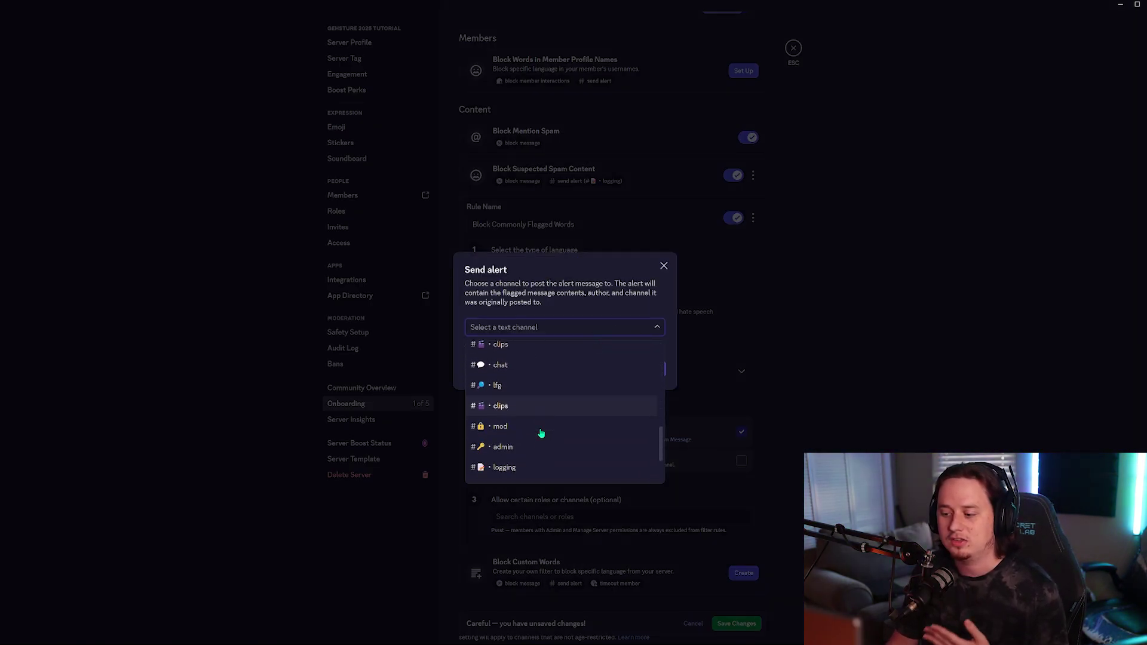
left_click(537, 411)
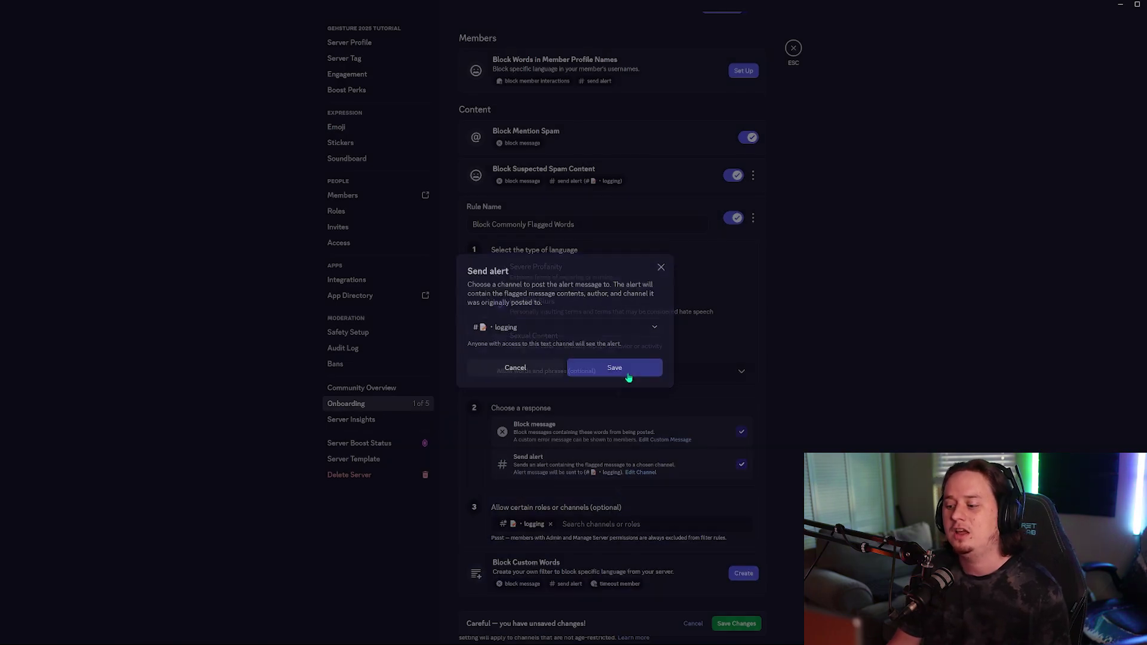
left_click(625, 375)
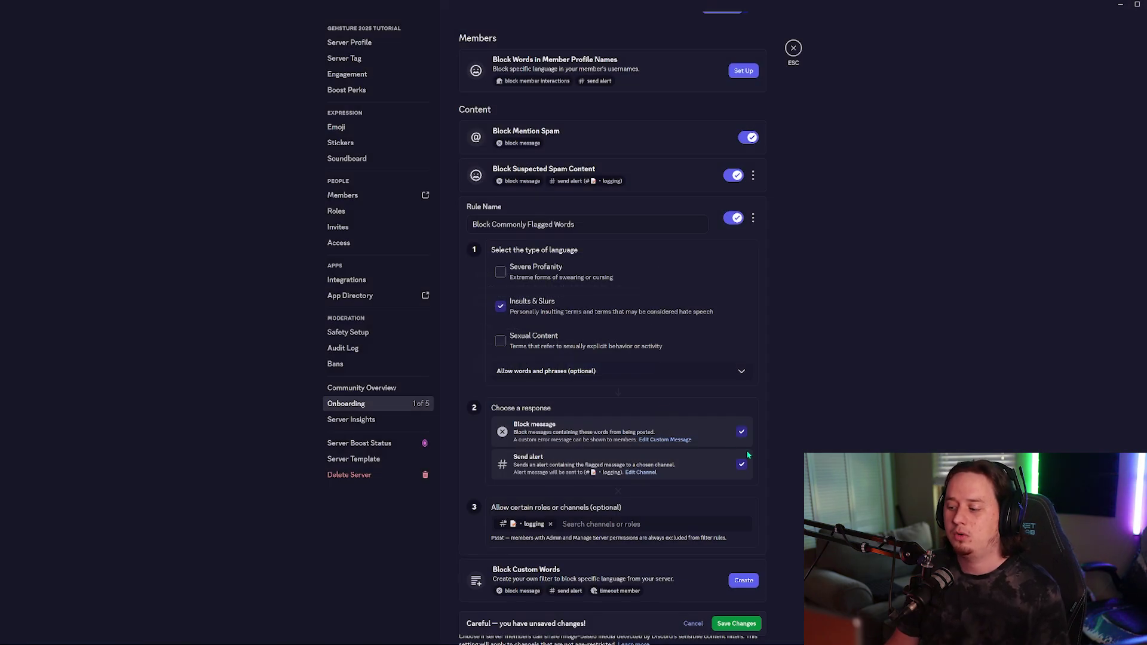
left_click(758, 626)
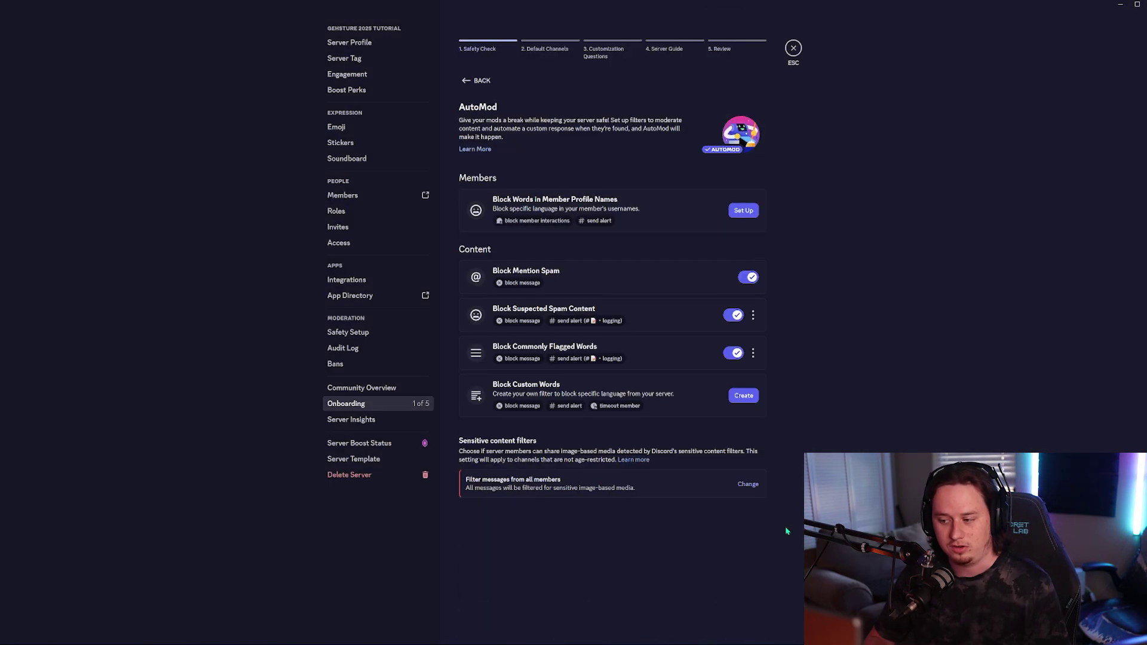
- Inspect the Block Custom Words and Flagged Words rules without changes, then return to Safety Setup
left_click(634, 397)
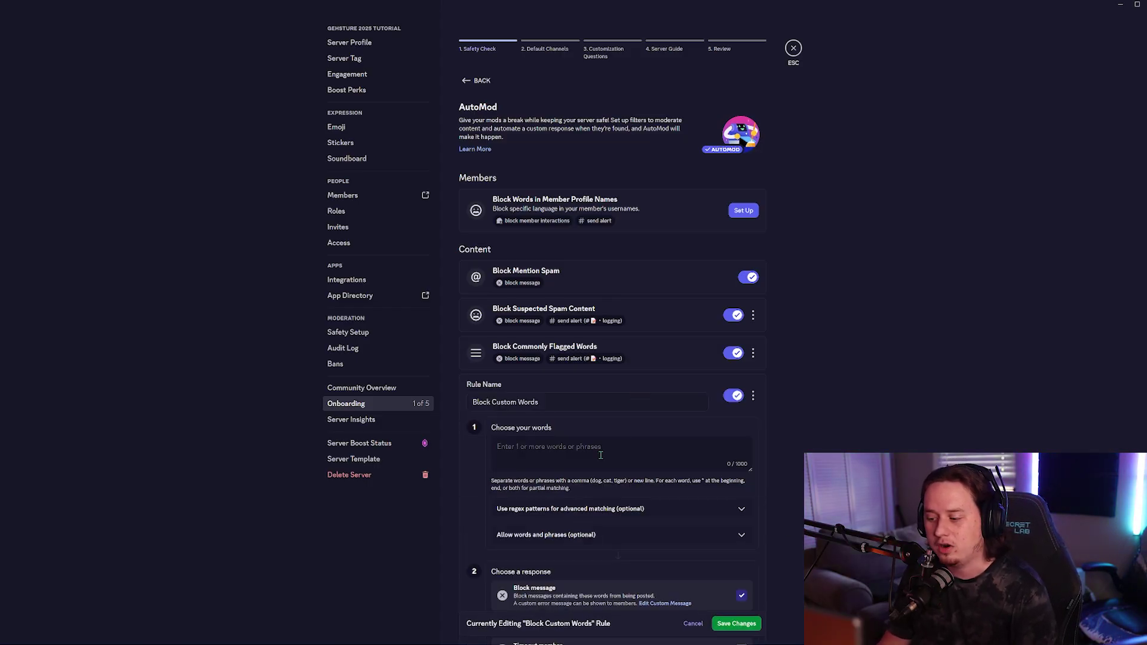
left_click(601, 454)
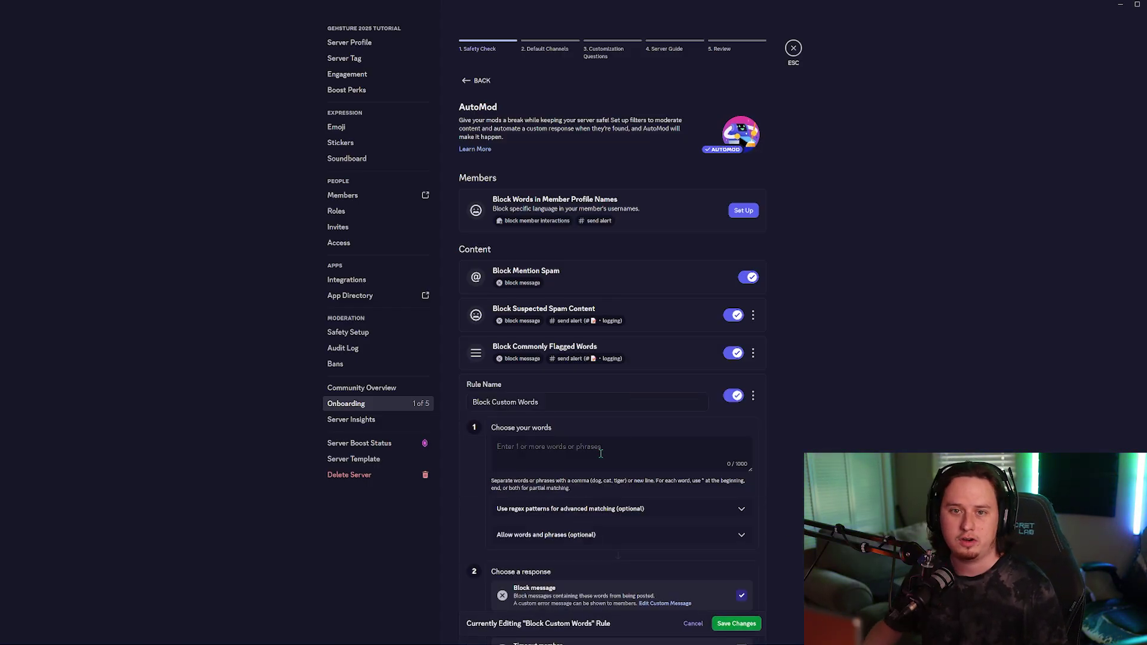
left_click(602, 359)
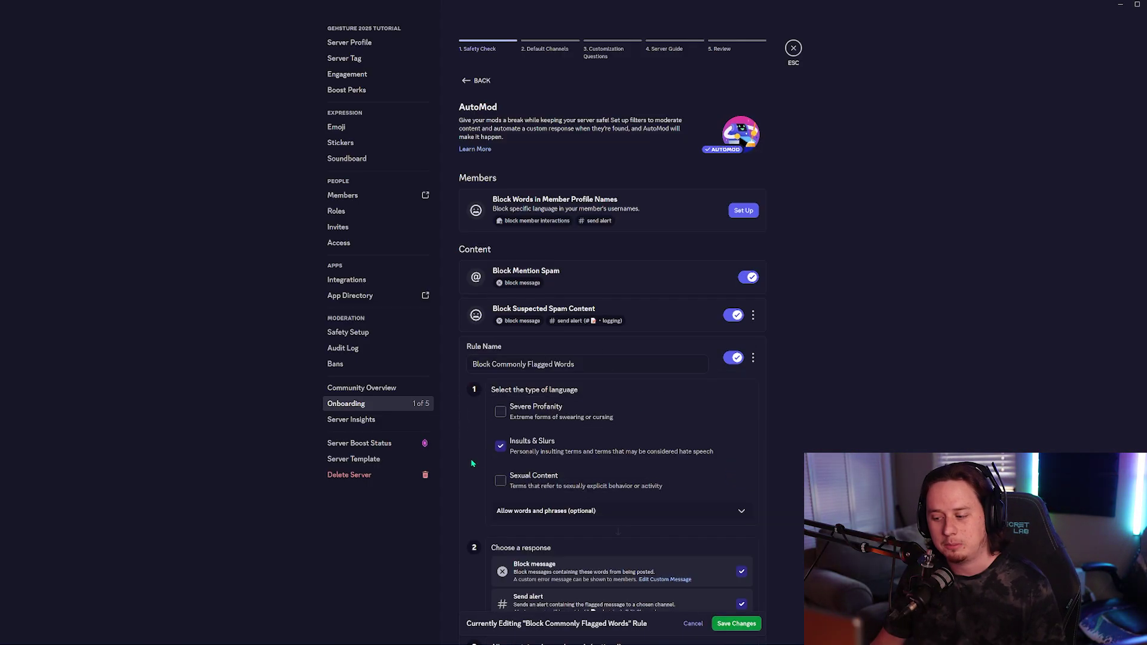
left_click(577, 356)
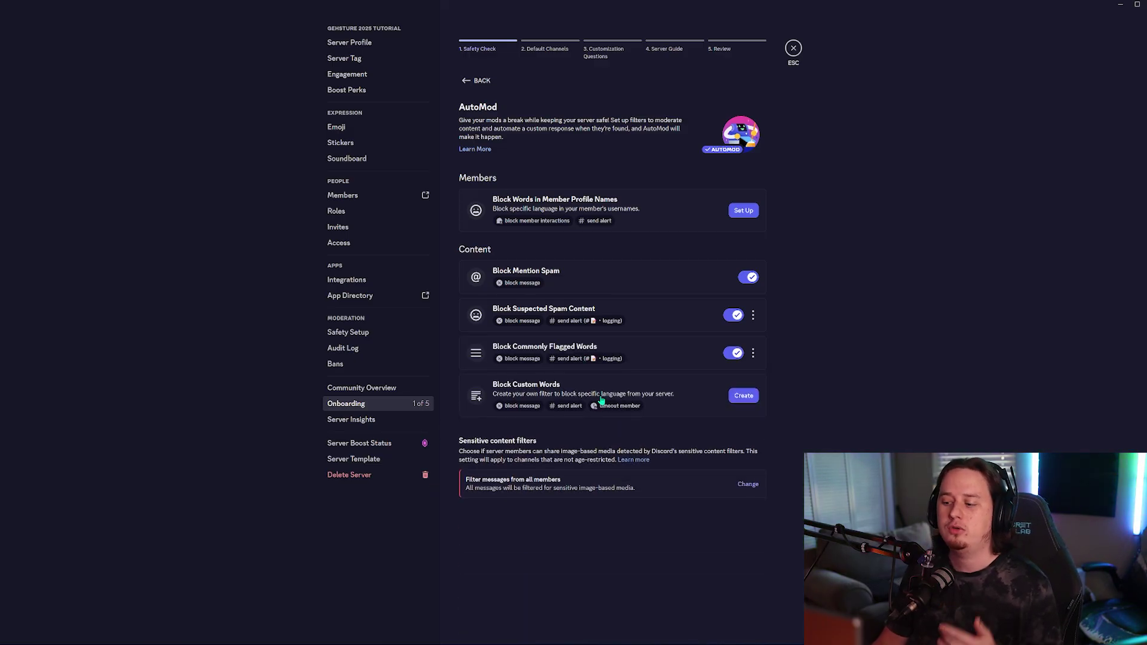
left_click(581, 389)
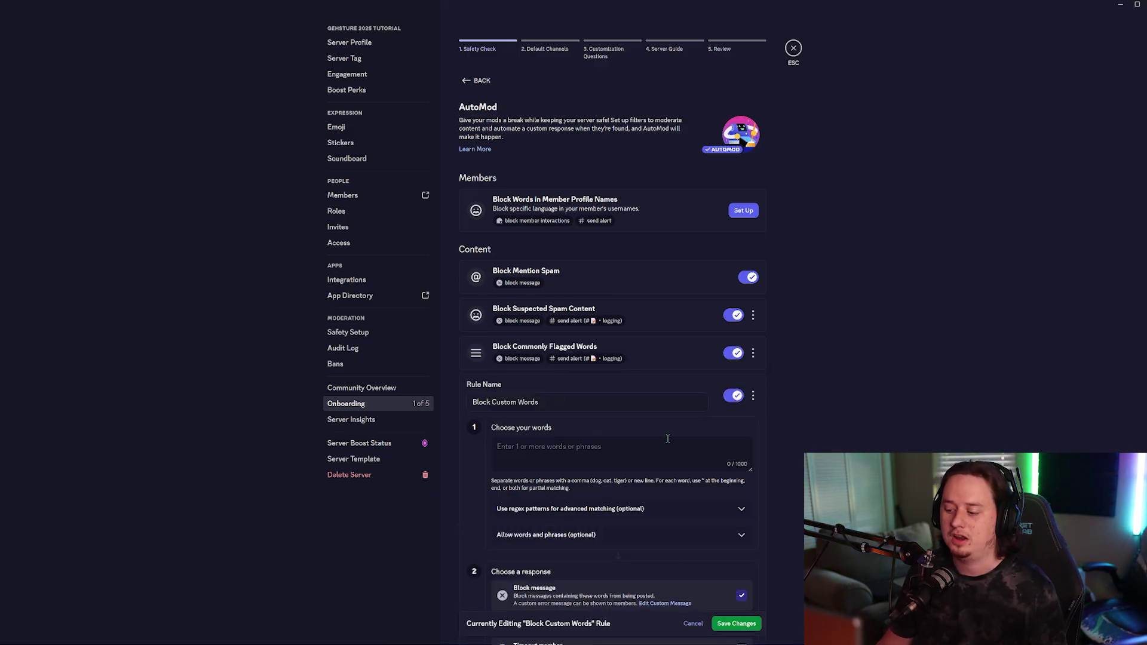
left_click(488, 136)
left_click(478, 81)
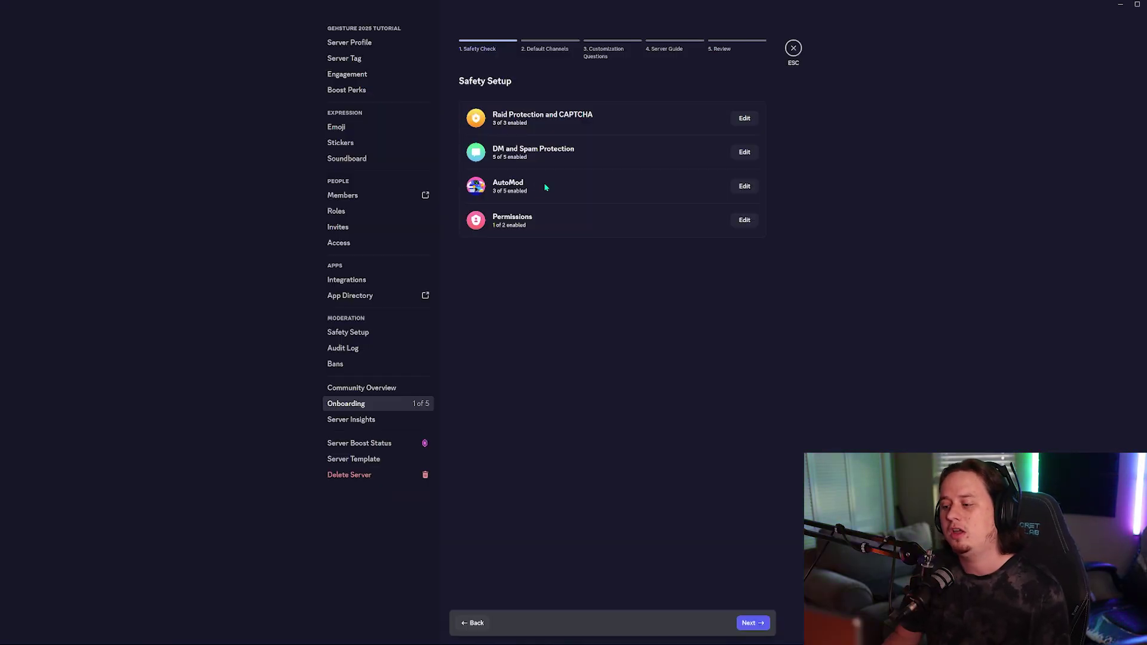
- Advance to the Default Channels step and scroll through the channel list
left_click(746, 629)
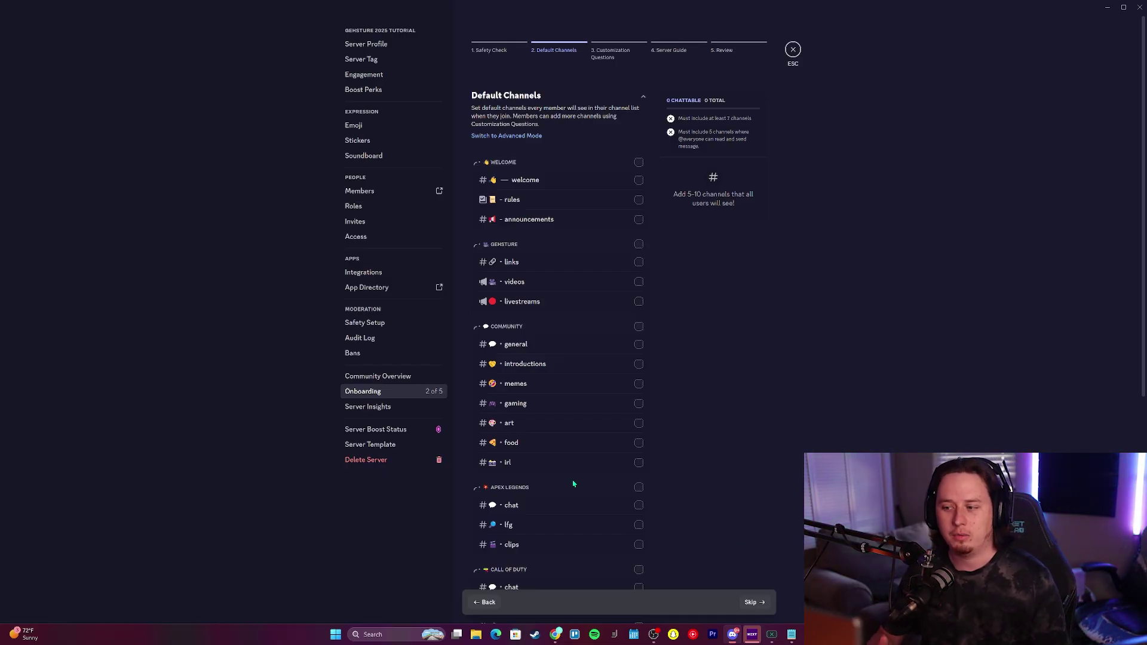
scroll(573, 481, "down", 3)
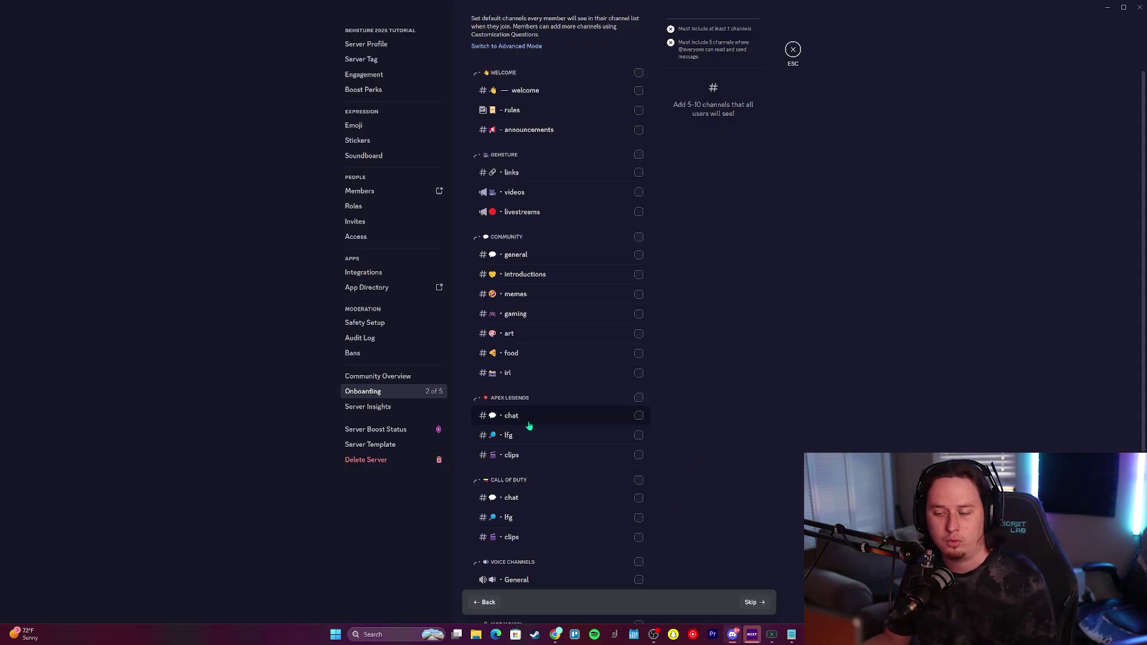
scroll(529, 425, "down", 1)
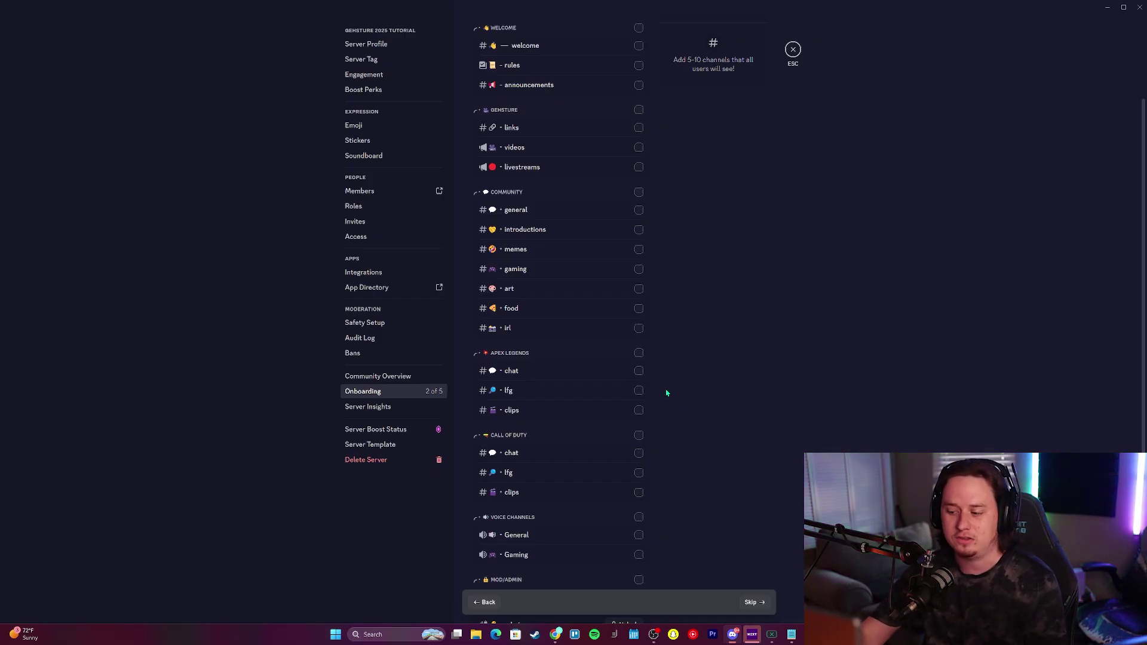
scroll(667, 393, "up", 3)
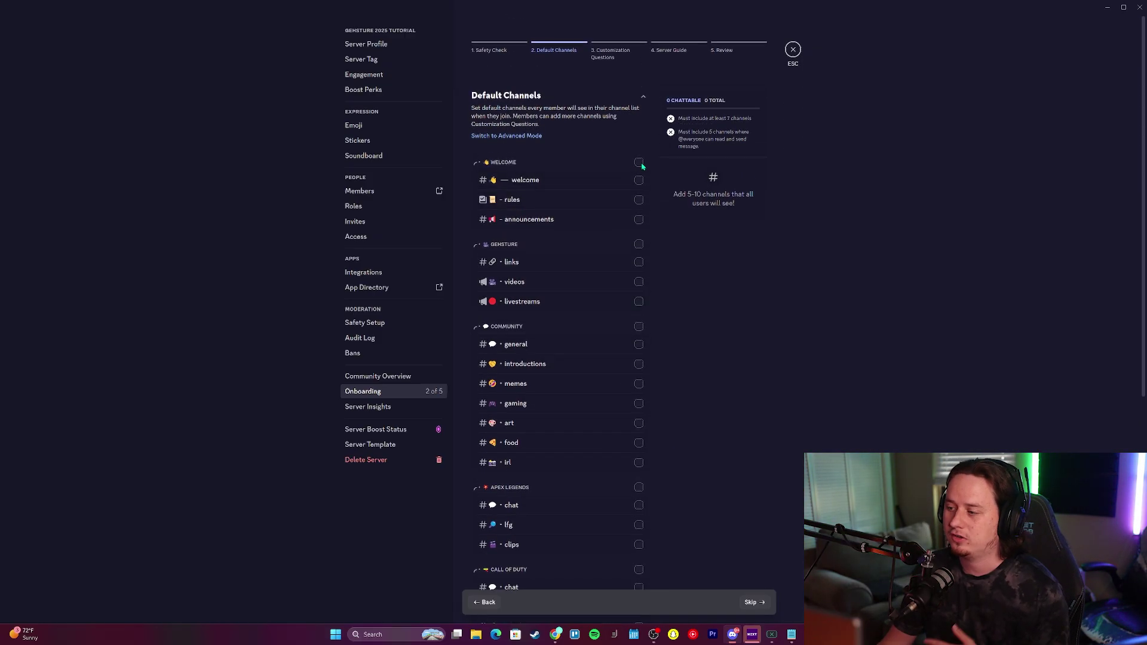
- Make the WELCOME, GEHSTURE, COMMUNITY and VOICE CHANNELS categories default channels
left_click(638, 162)
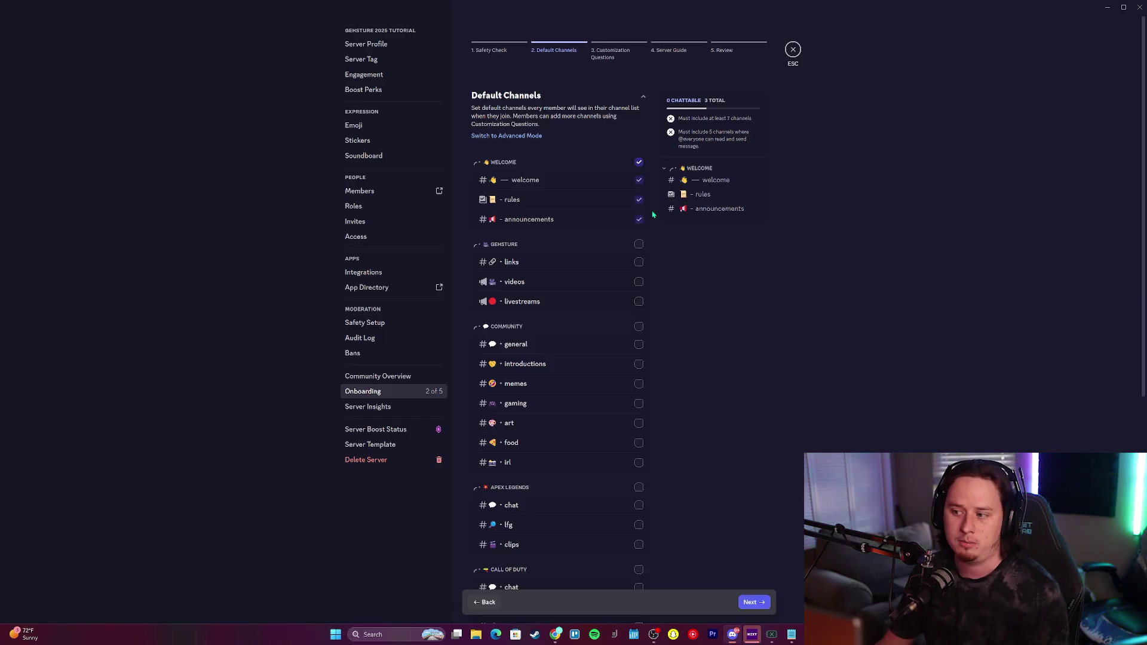
left_click(639, 244)
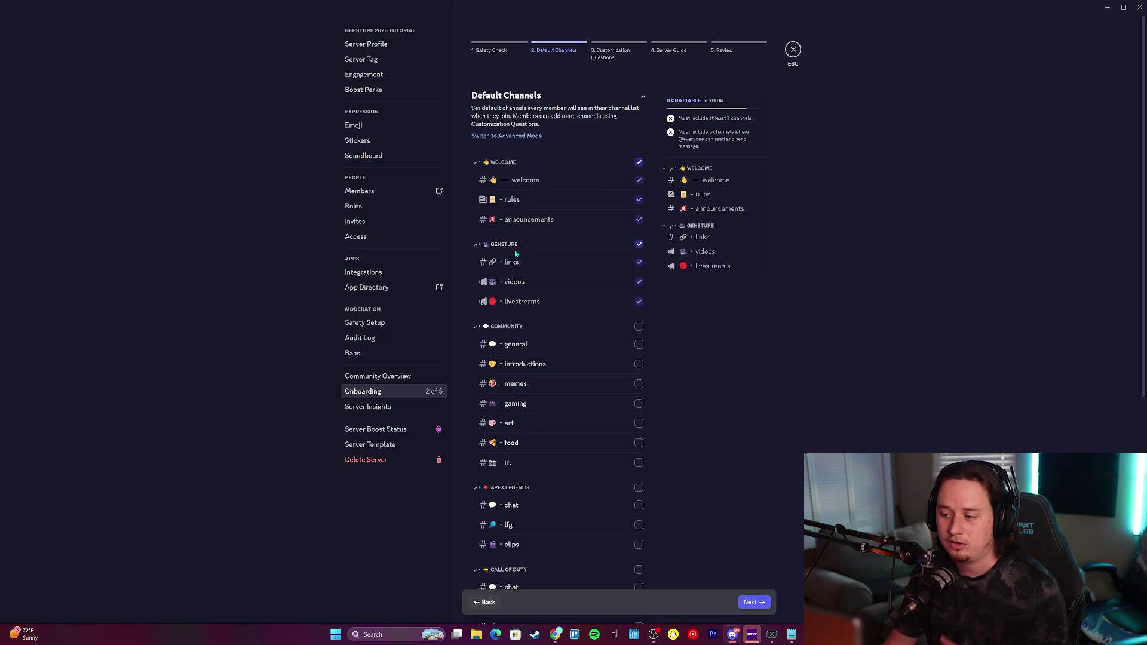
left_click(639, 327)
scroll(636, 332, "down", 2)
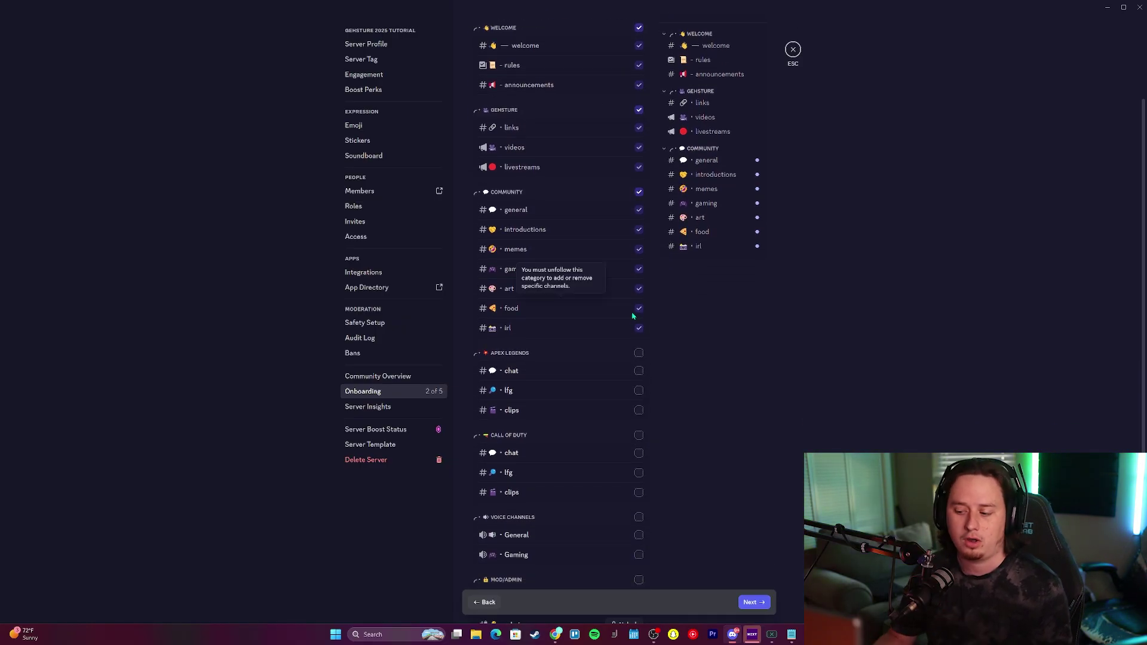
scroll(633, 316, "down", 3)
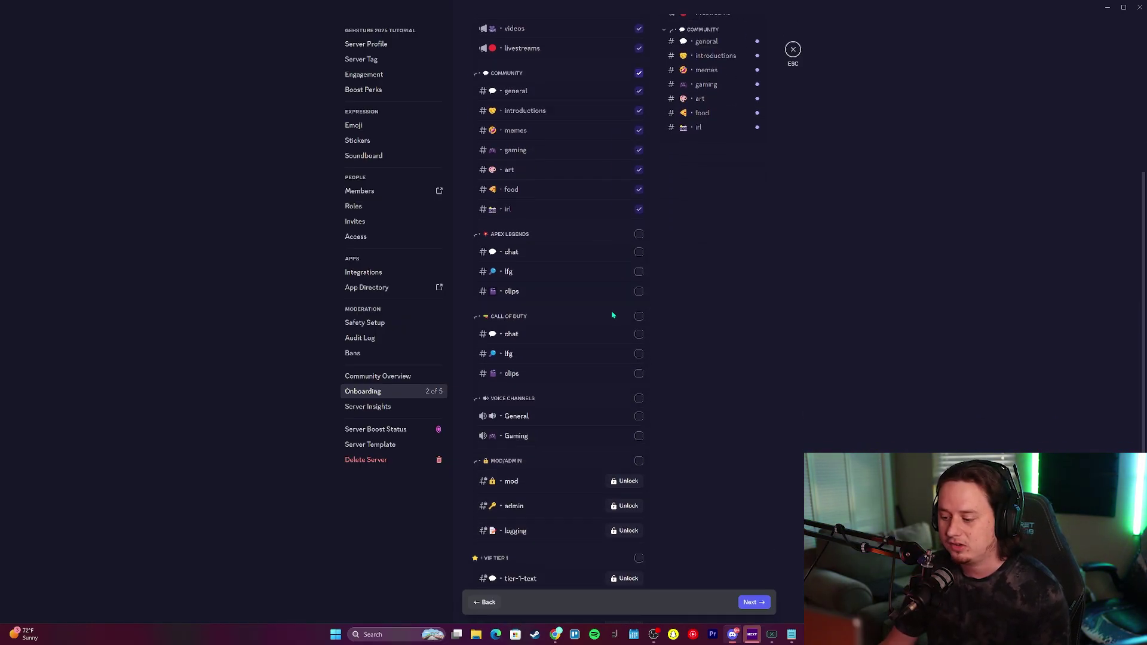
left_click(639, 338)
scroll(641, 340, "up", 1)
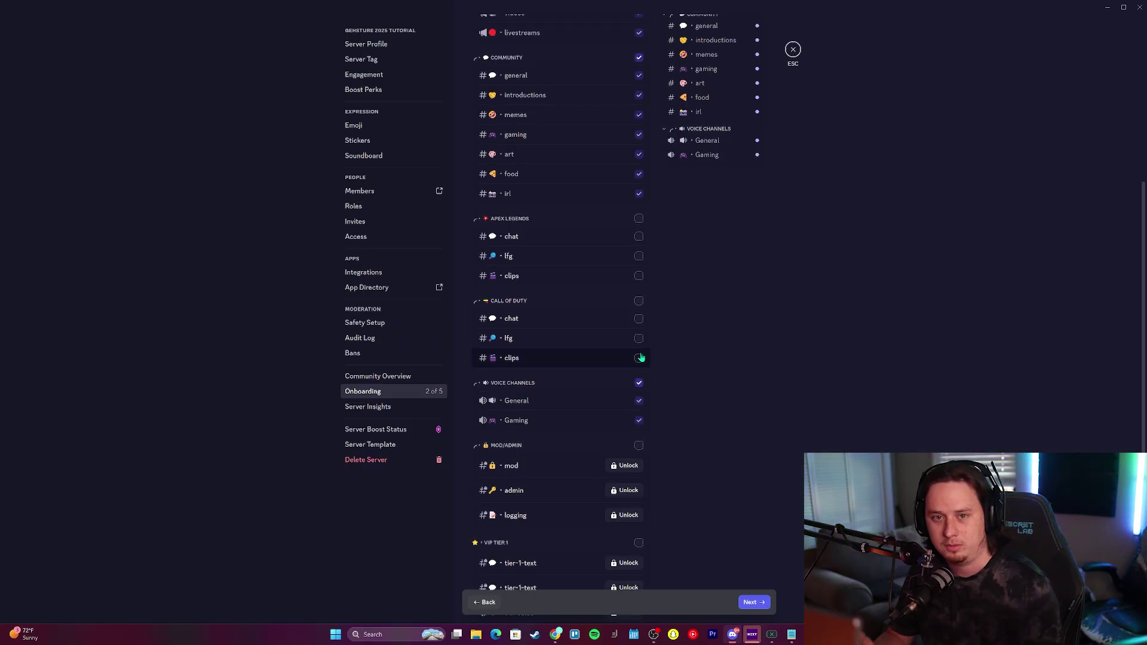
left_click(638, 358)
left_click(639, 357)
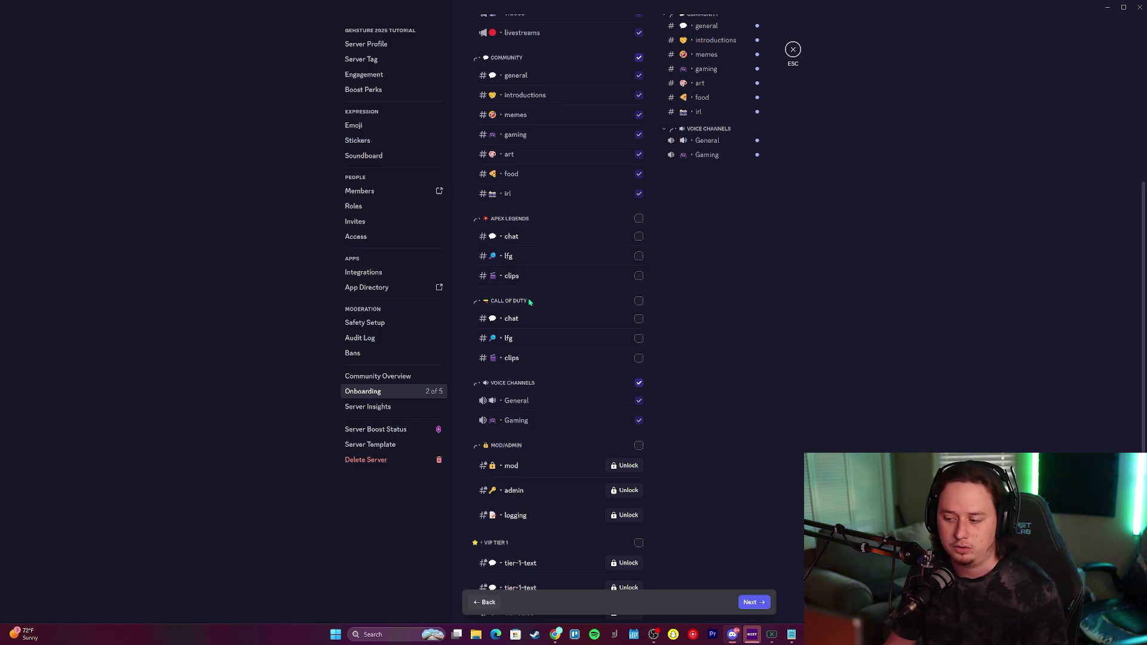
scroll(529, 302, "up", 5)
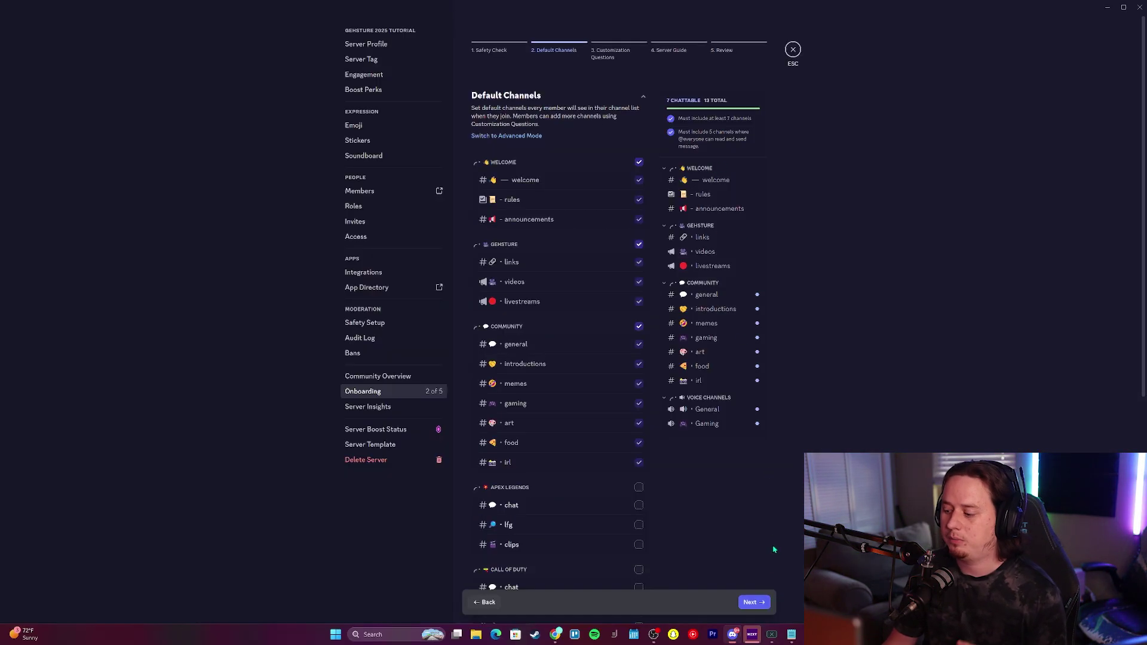
- On Customization Questions, edit pre-join Question 1's text to read 'What region are you from?'
left_click(754, 603)
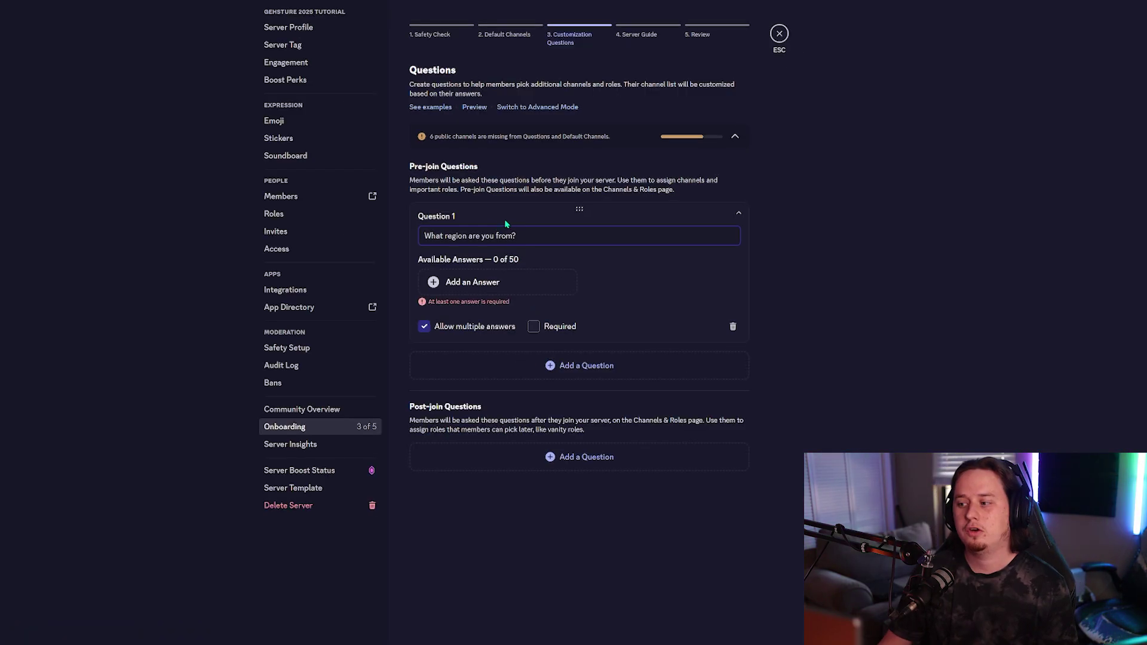
double_click(475, 236)
triple_click(475, 236)
left_click(451, 236)
left_click(534, 237)
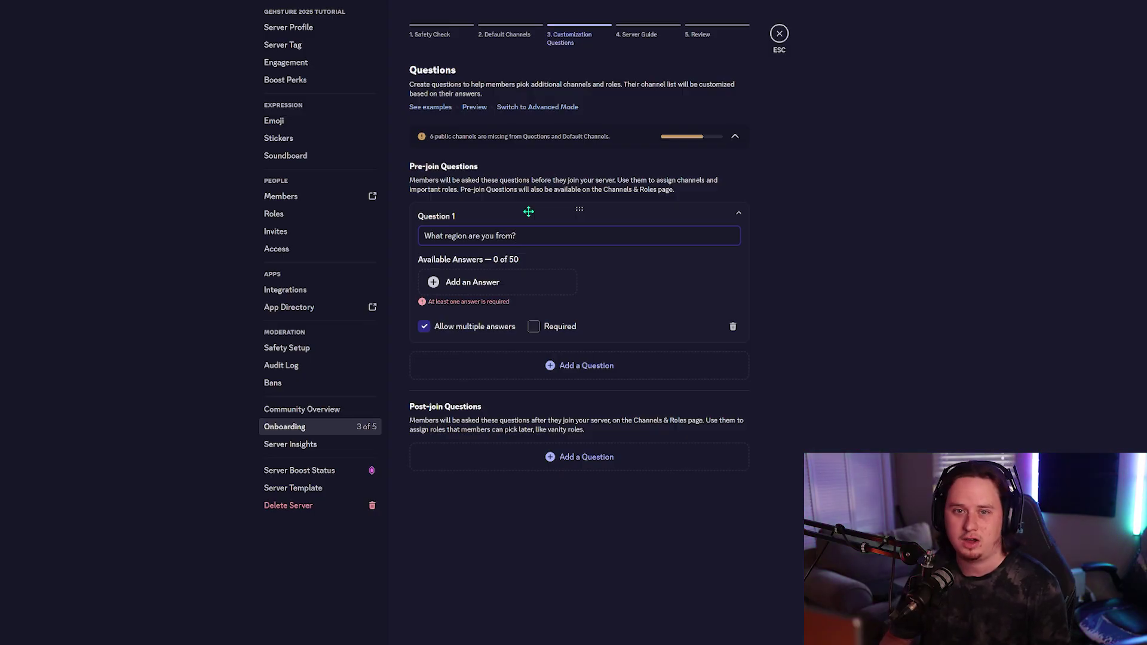
left_click_drag(517, 235, 424, 236)
left_click(489, 235)
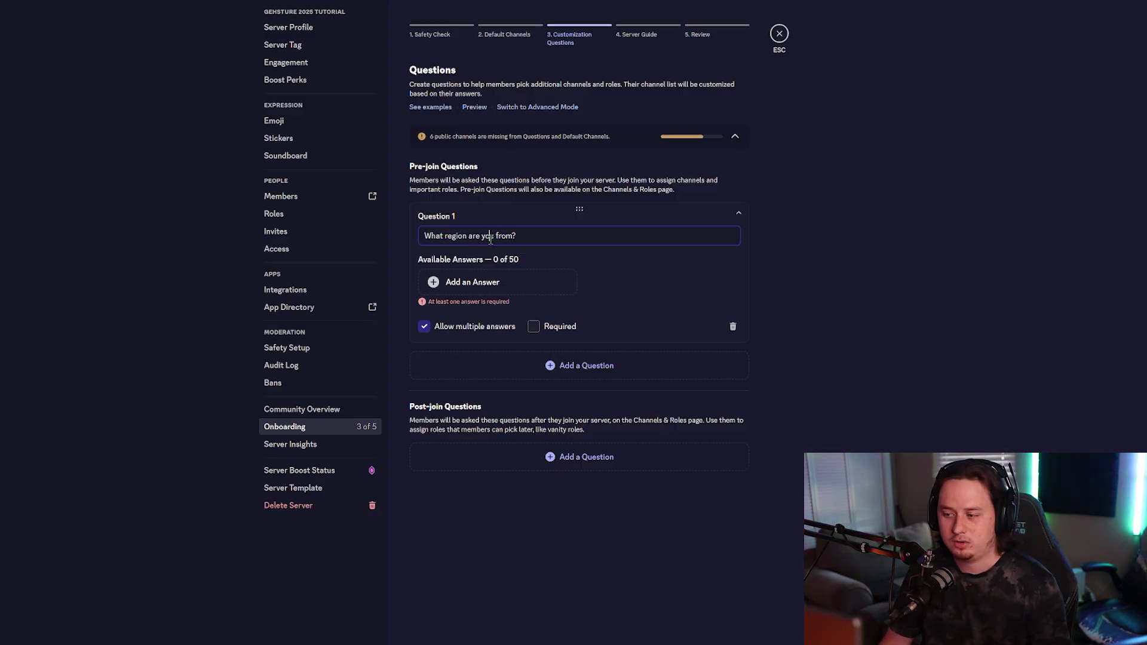
- Start a new answer for Question 1 and browse the assignable channels and roles
left_click(485, 276)
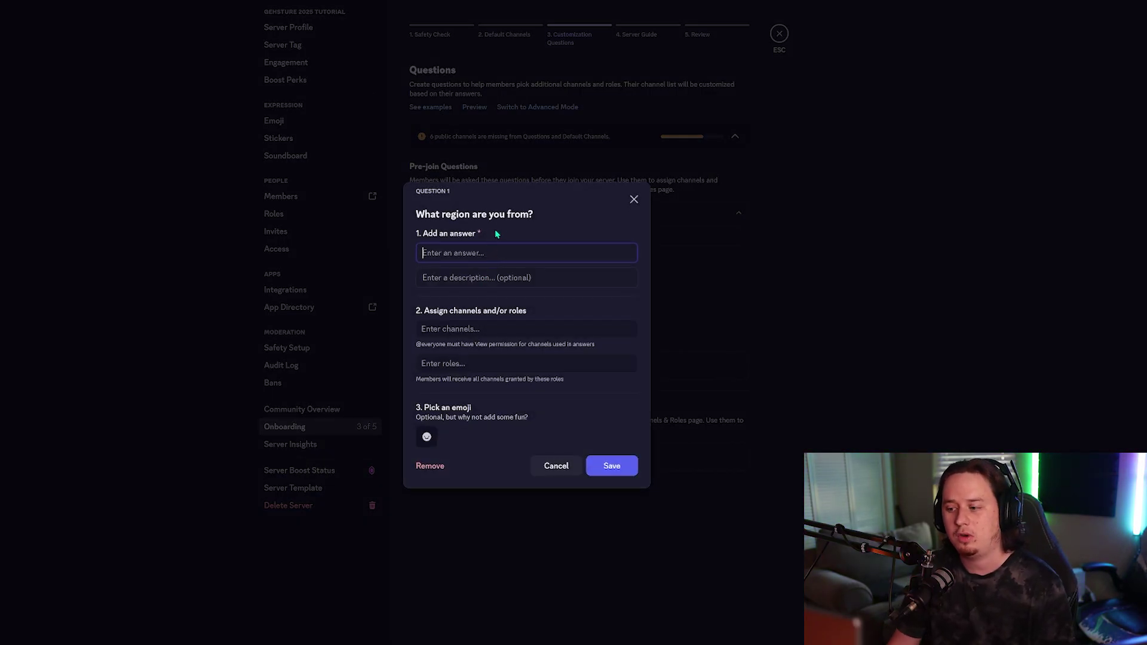
left_click(479, 326)
scroll(470, 386, "down", 2)
left_click(511, 314)
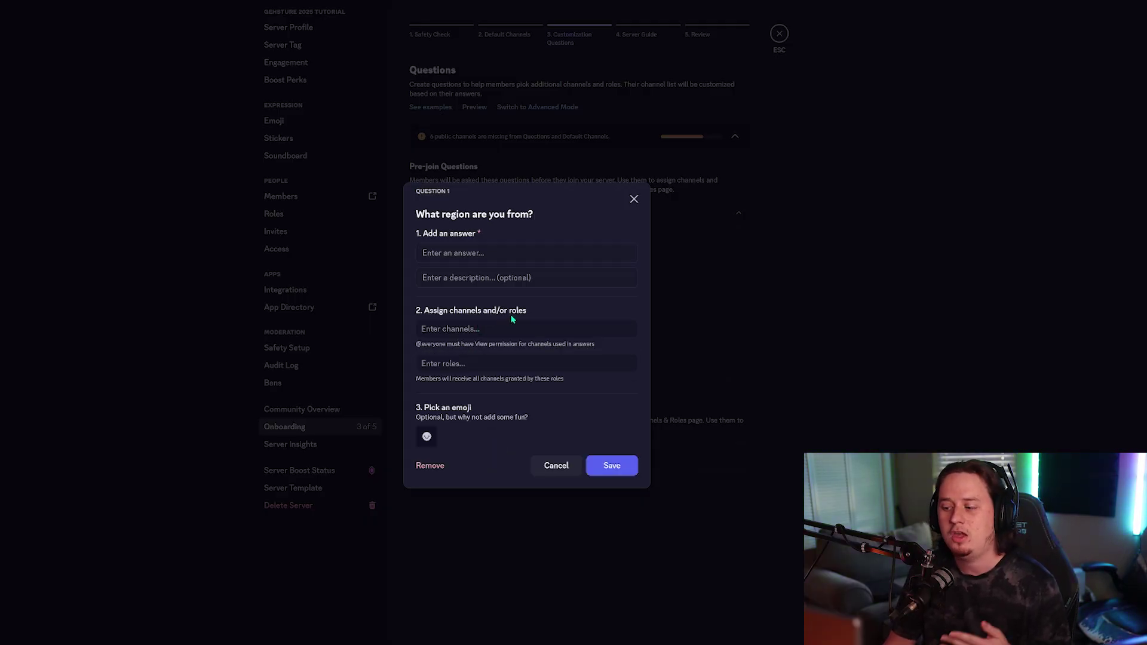
left_click(502, 362)
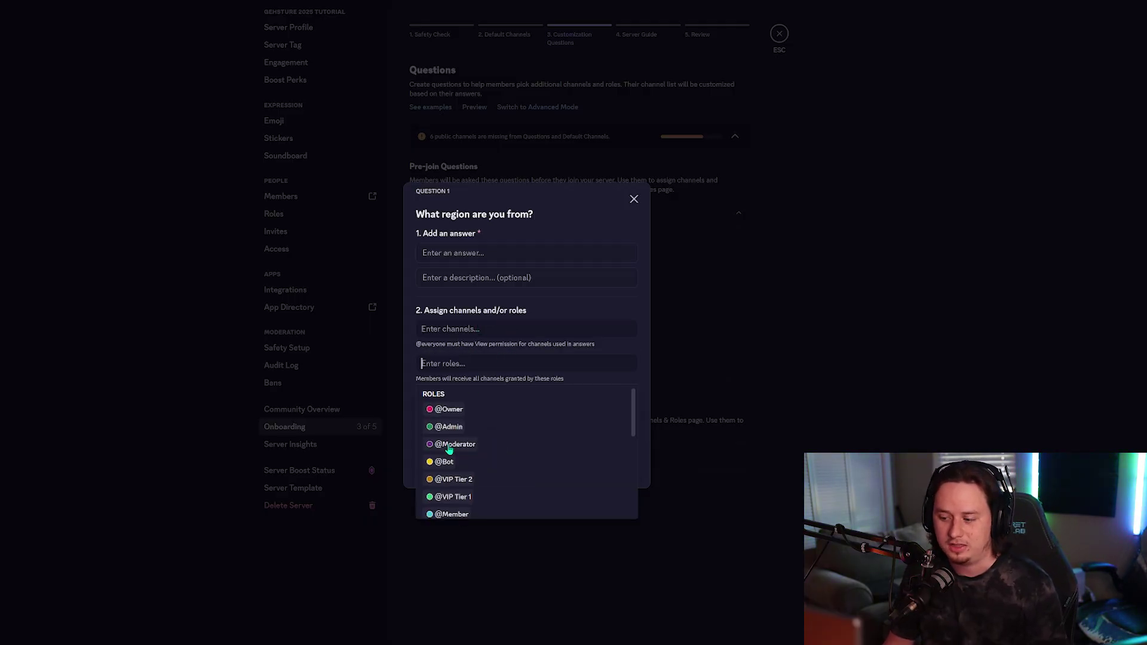
scroll(450, 449, "down", 5)
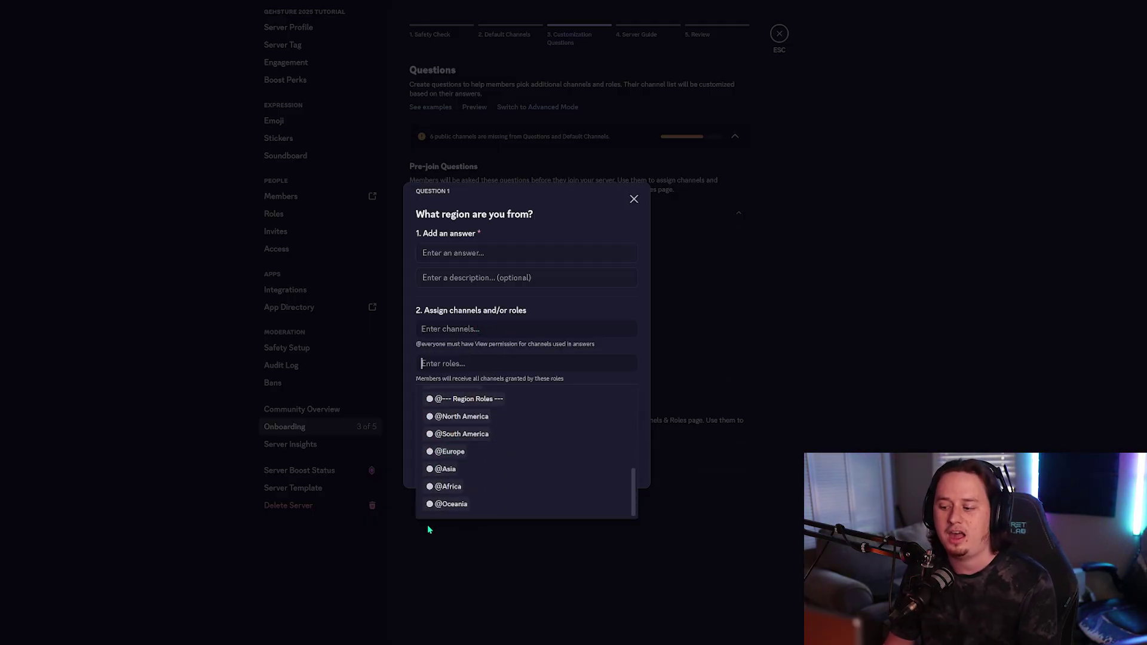
left_click(487, 257)
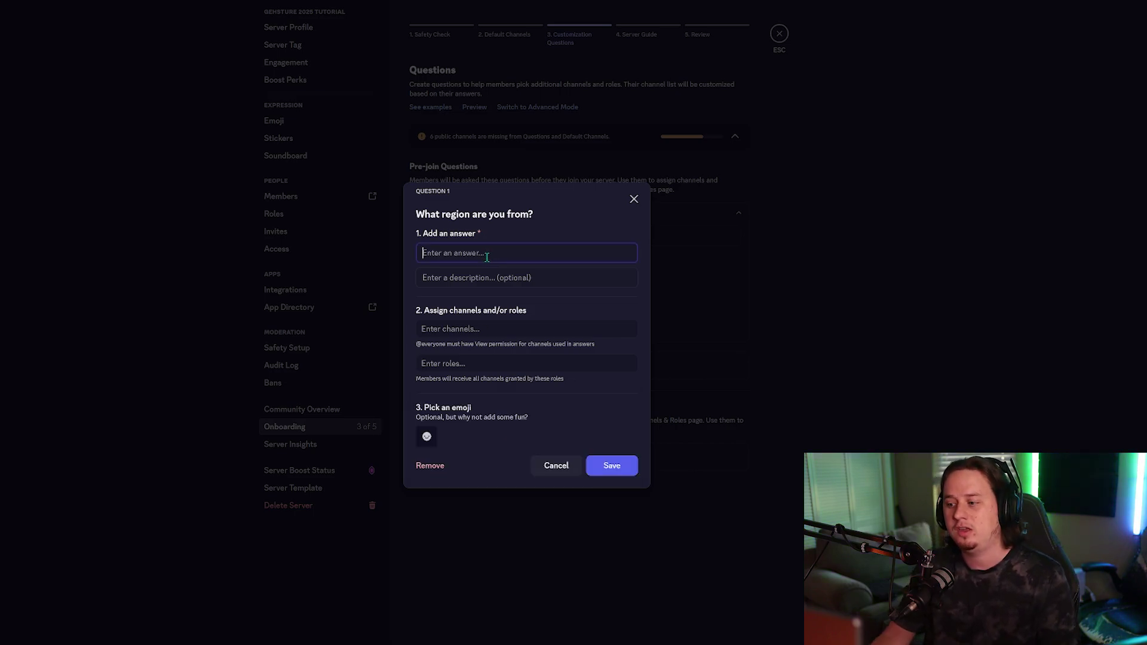
type("North America")
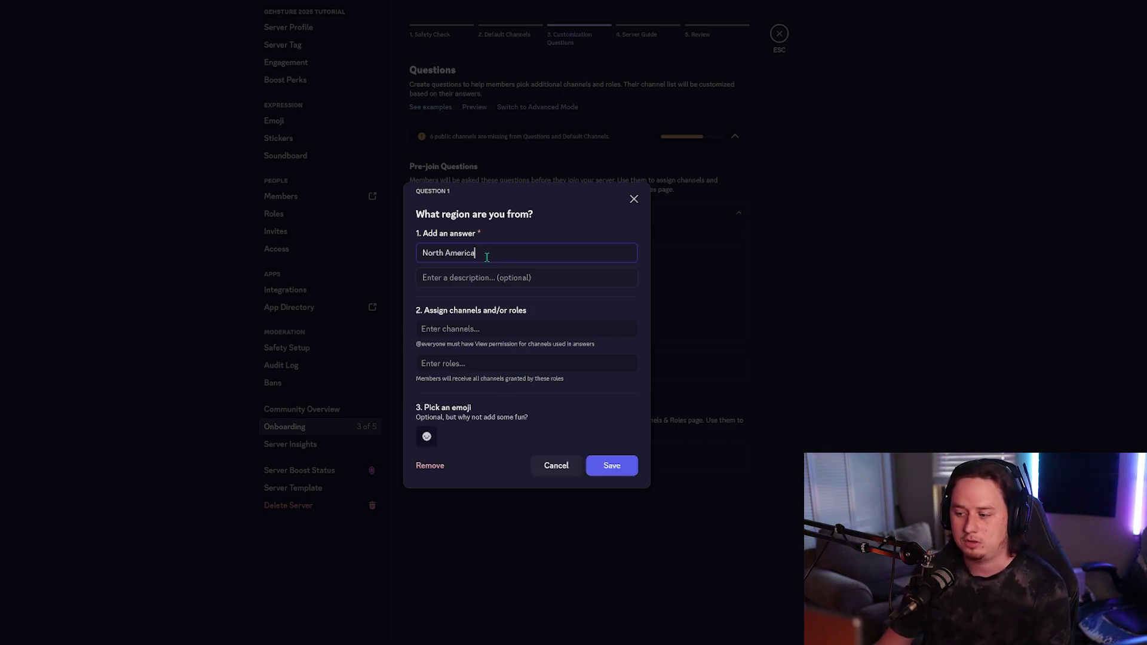
left_click(464, 364)
type("ameri")
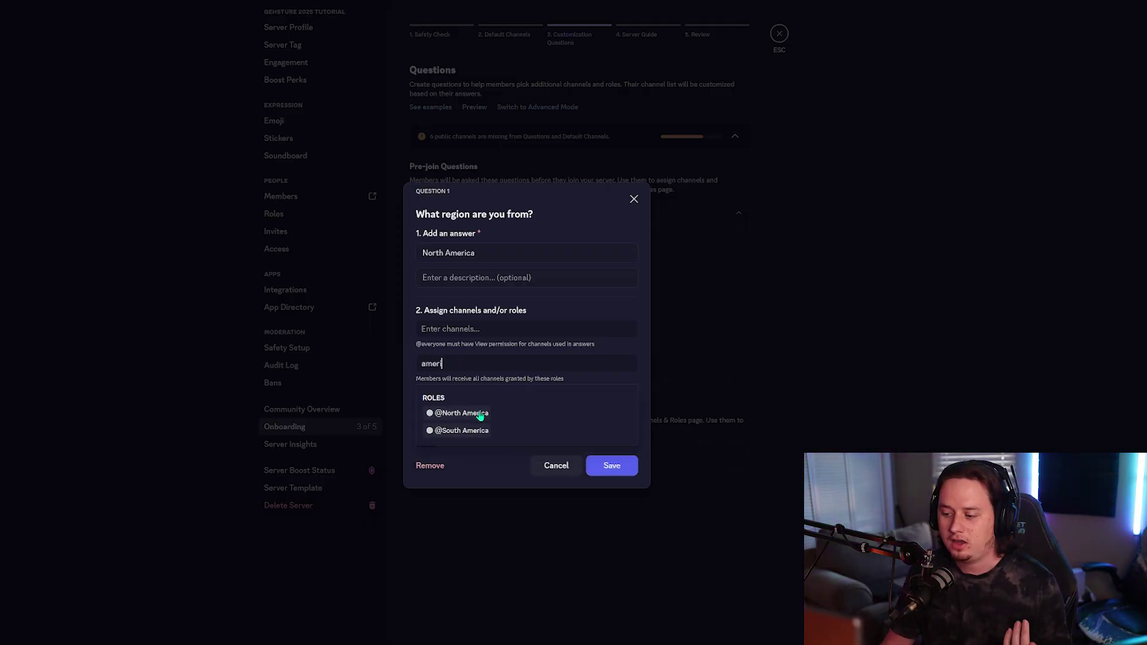
left_click(478, 415)
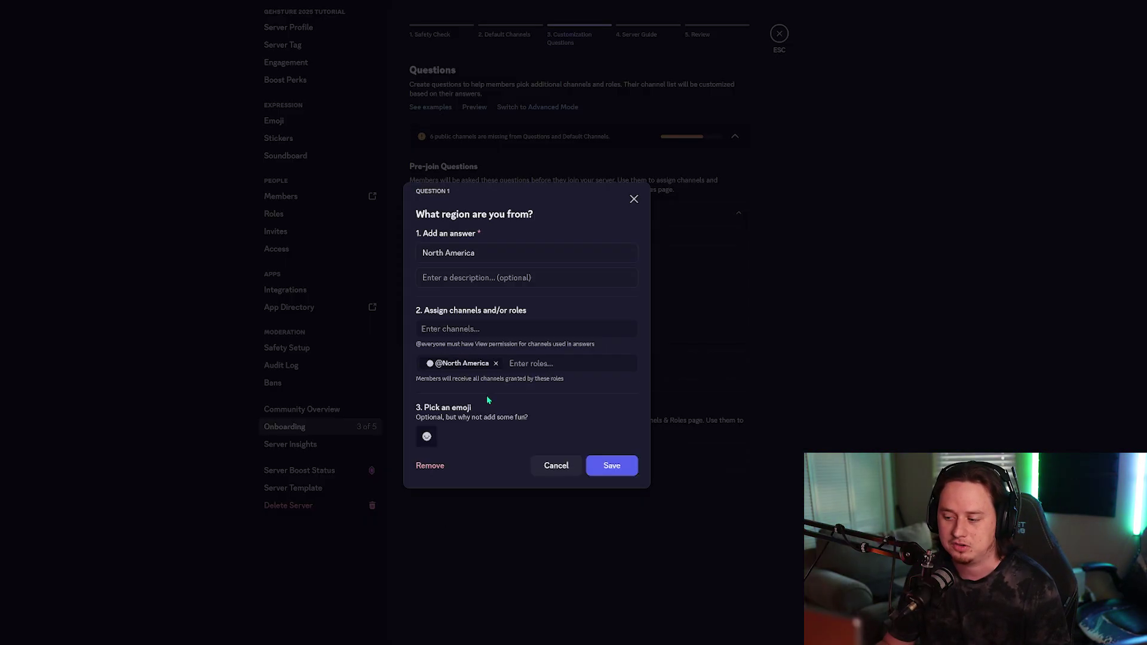
- Paste a description into the answer, then clear it so it stays empty
left_click(474, 279)
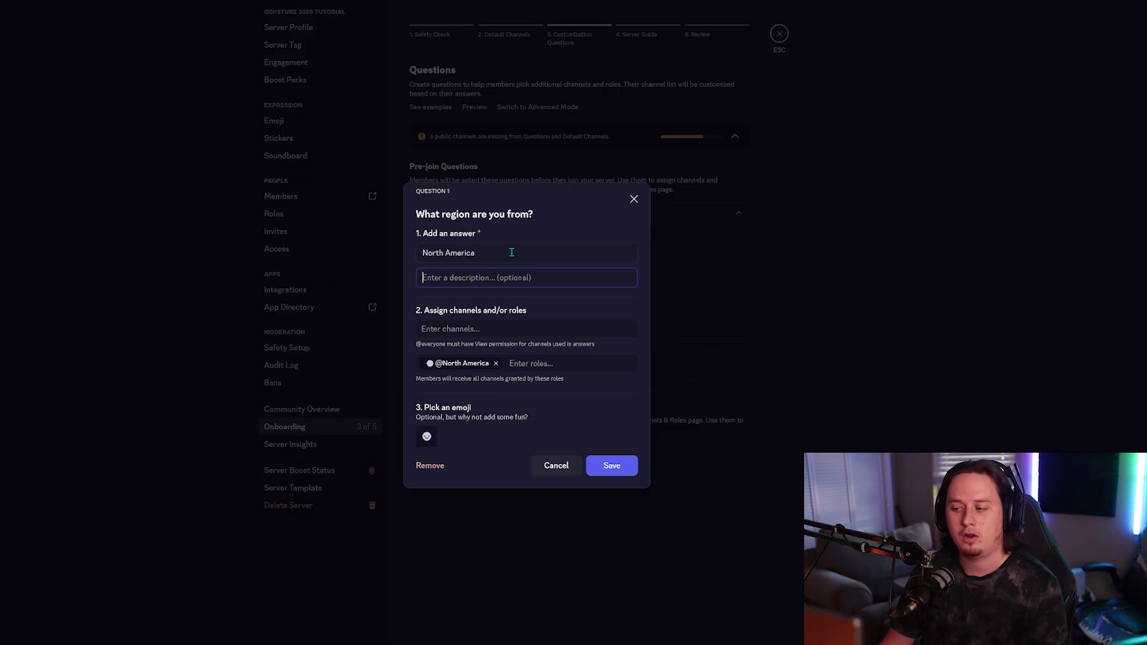
left_click_drag(512, 252, 454, 270)
left_click(457, 275)
type("Select this option if you are from North America")
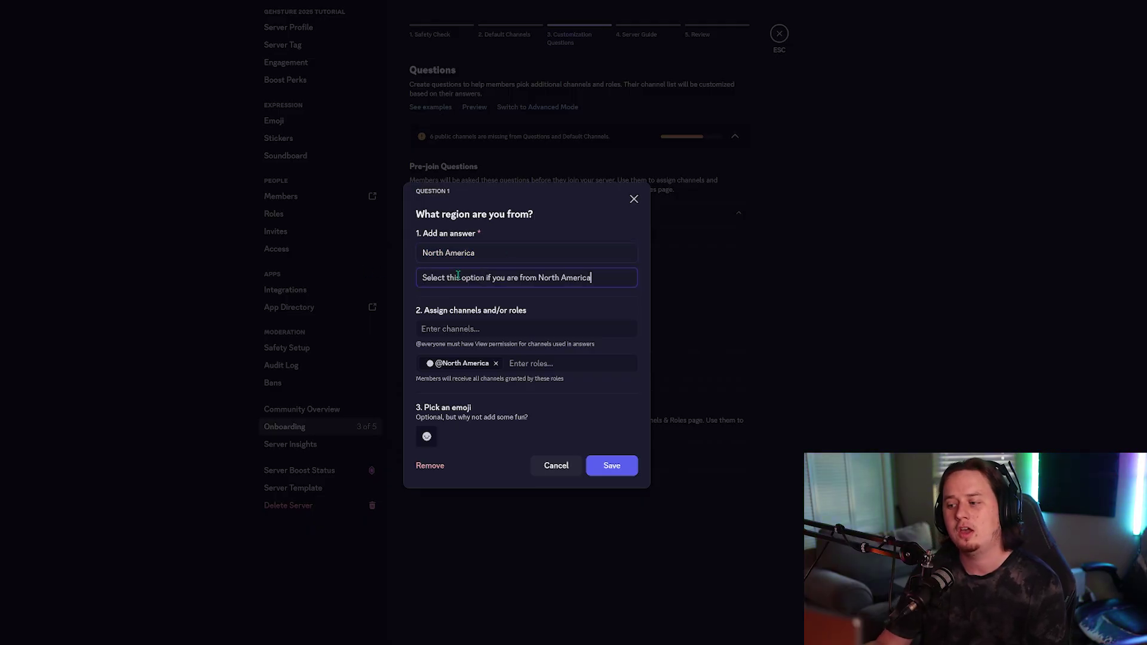
left_click_drag(591, 277, 424, 283)
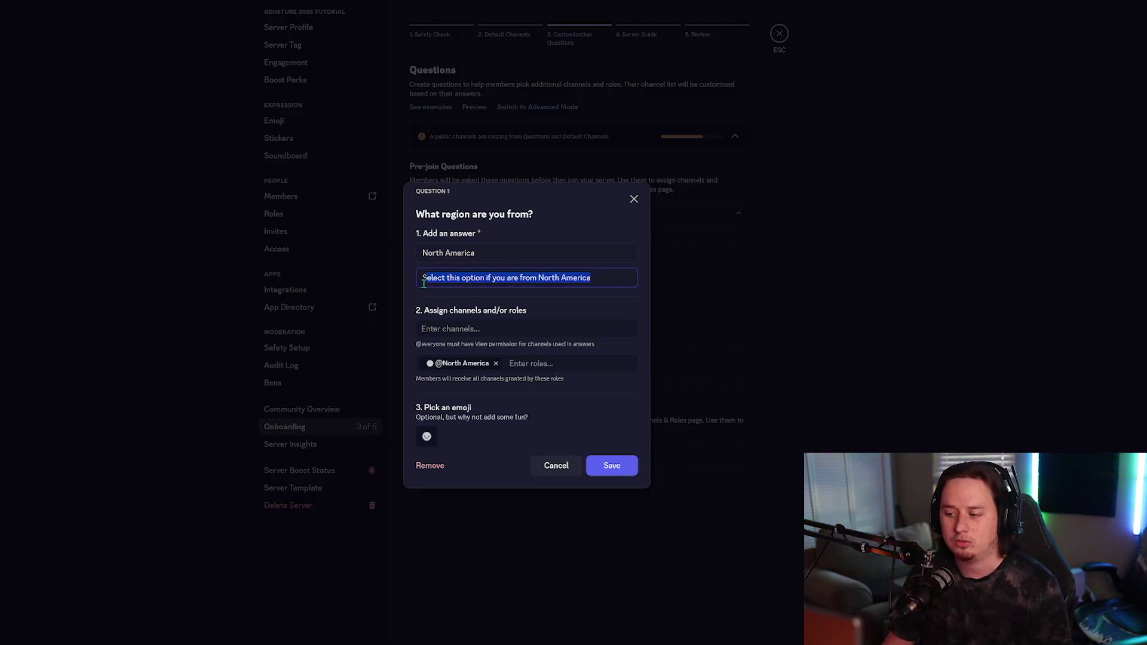
left_click(497, 281)
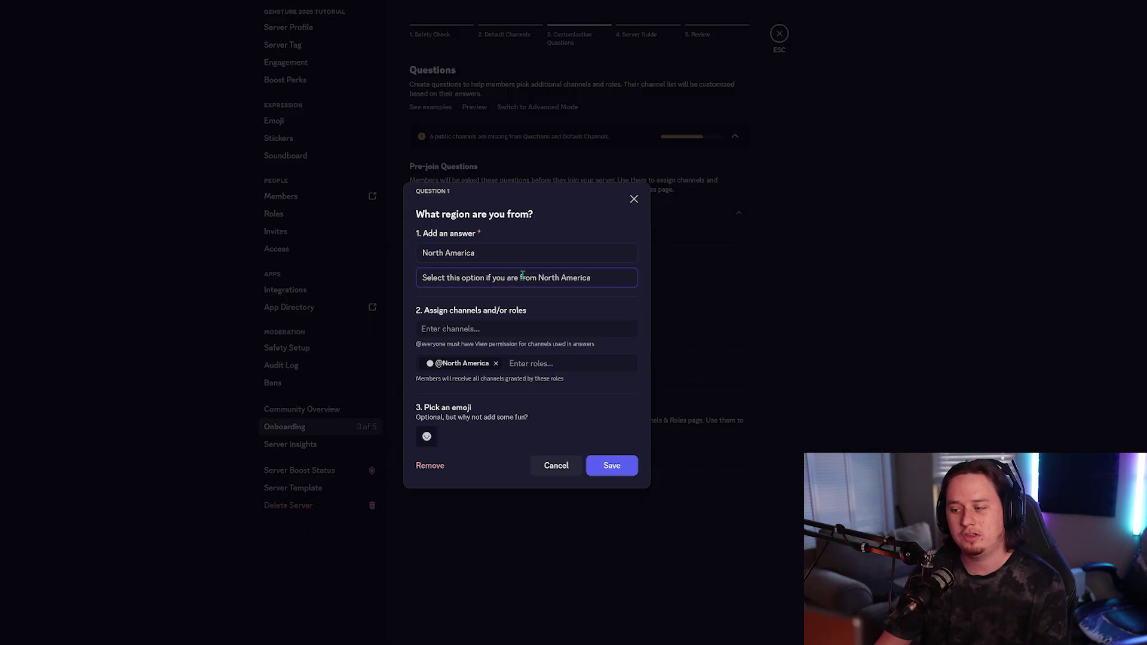
key("ctrl+a")
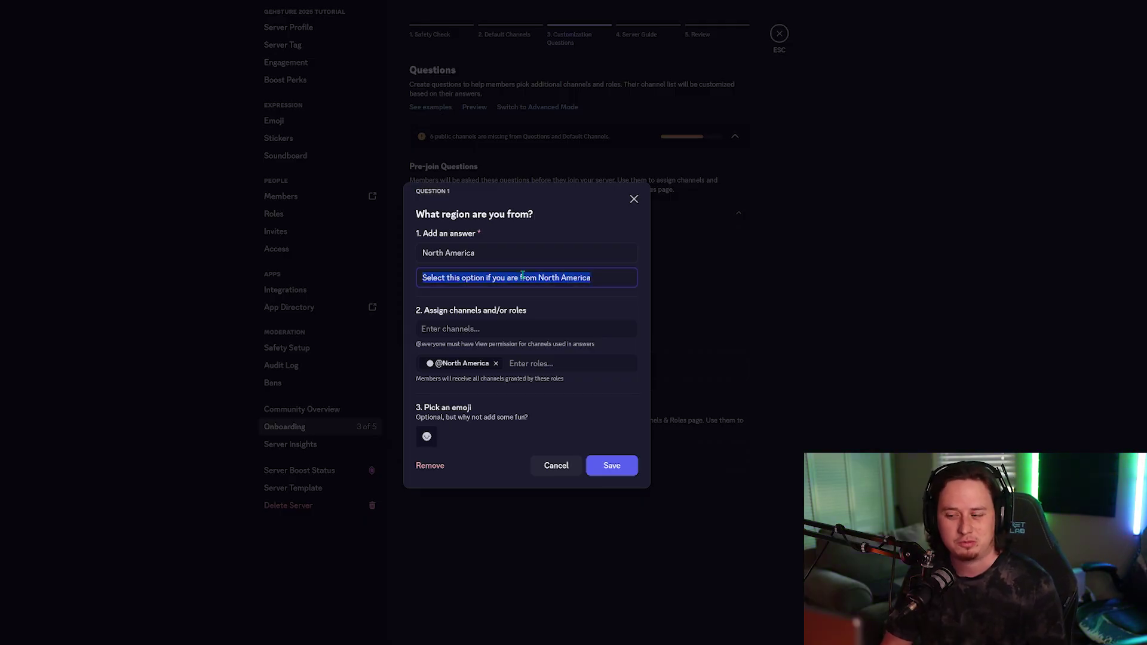
key("BackSpace")
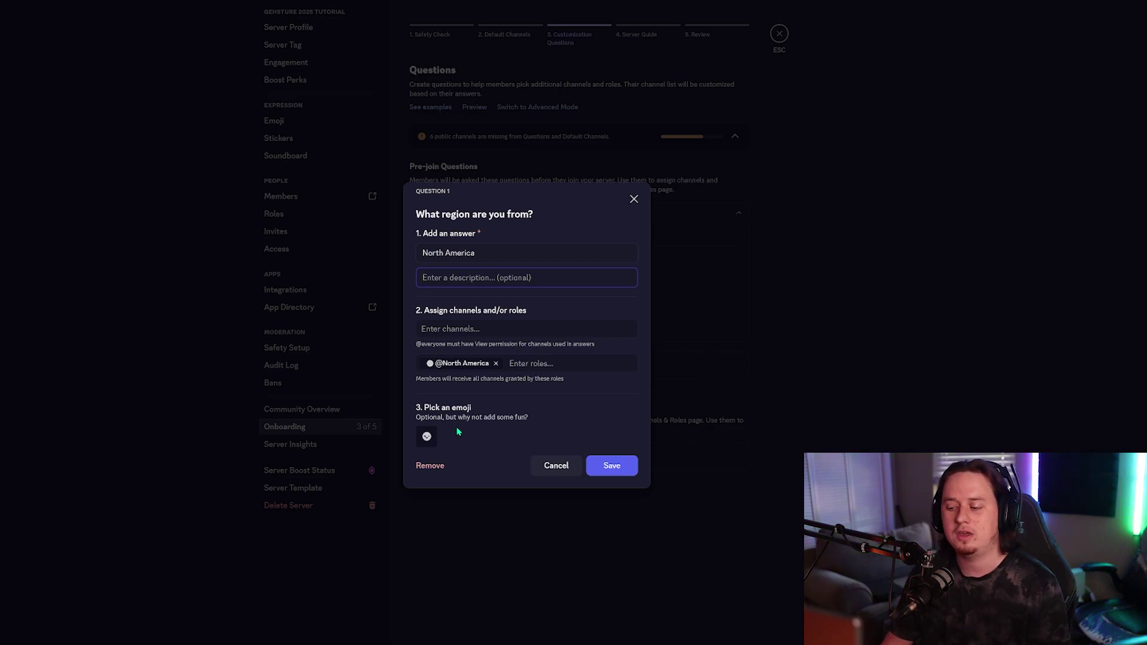
- Give the North America answer the NorthAmerica server emoji, found by searching 'amer'
left_click(427, 436)
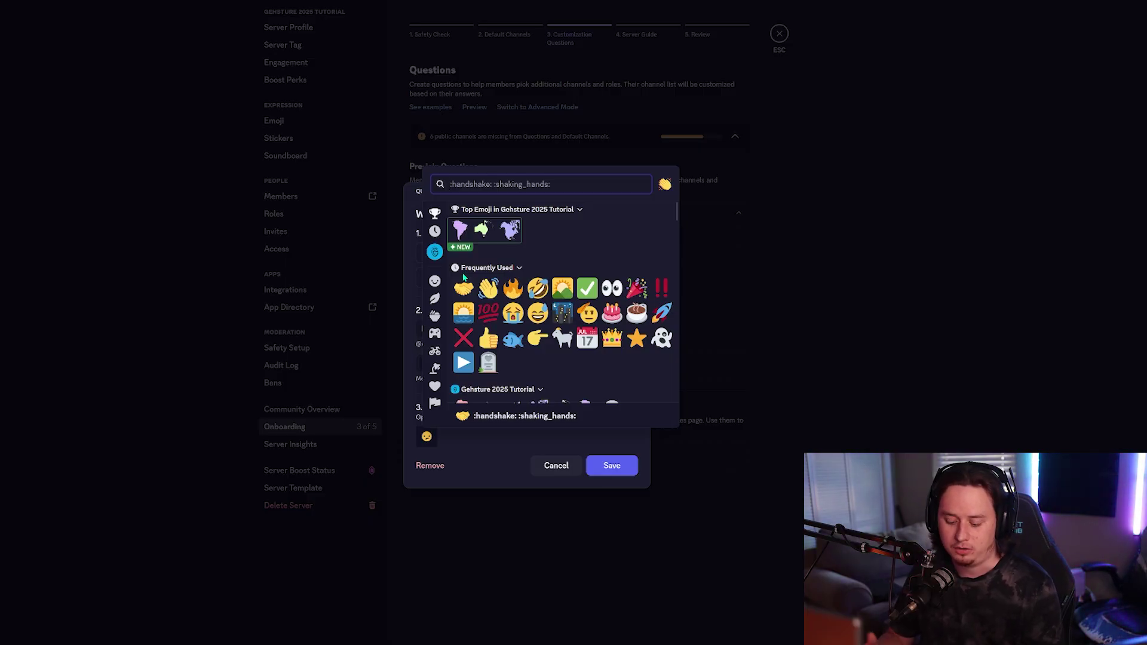
type("americ")
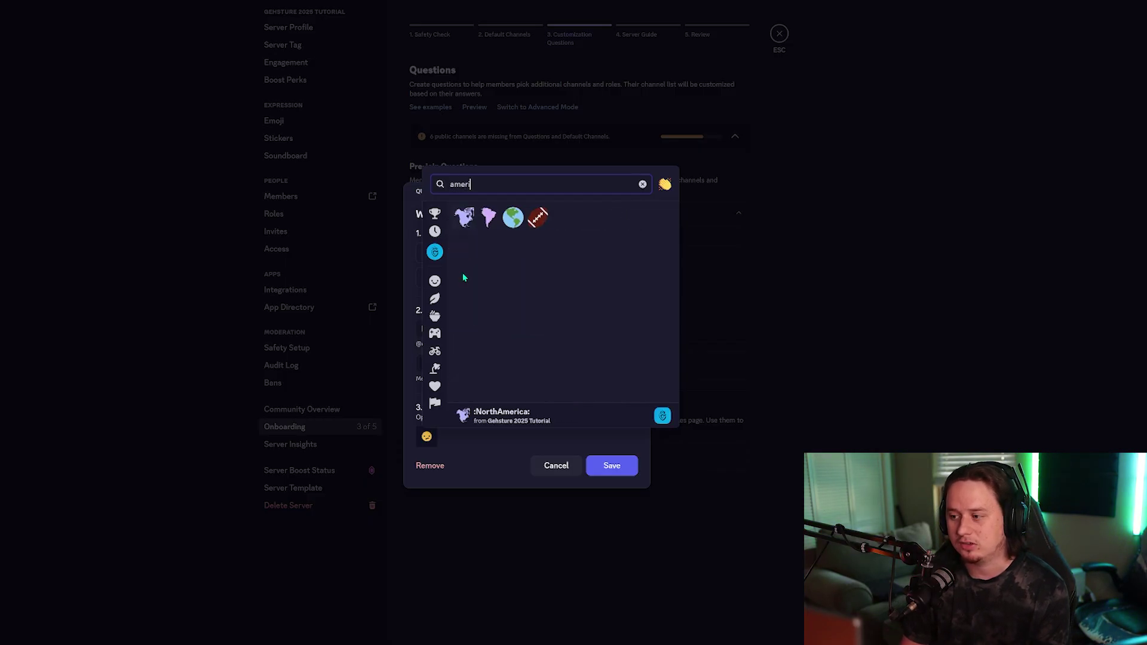
left_click(459, 230)
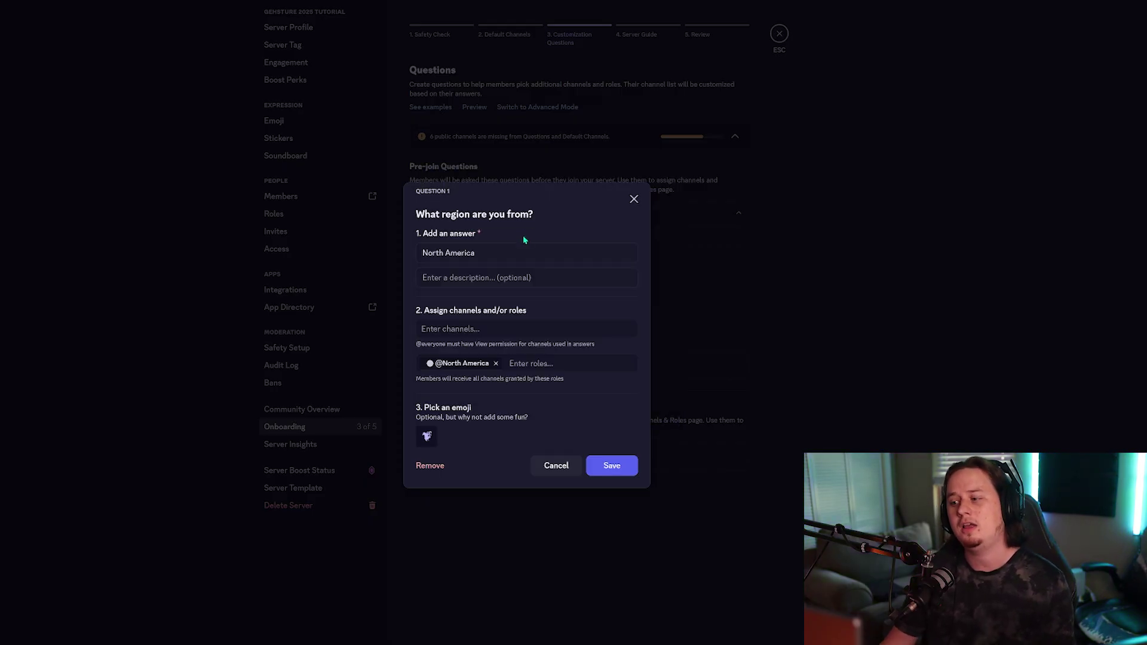
left_click(427, 437)
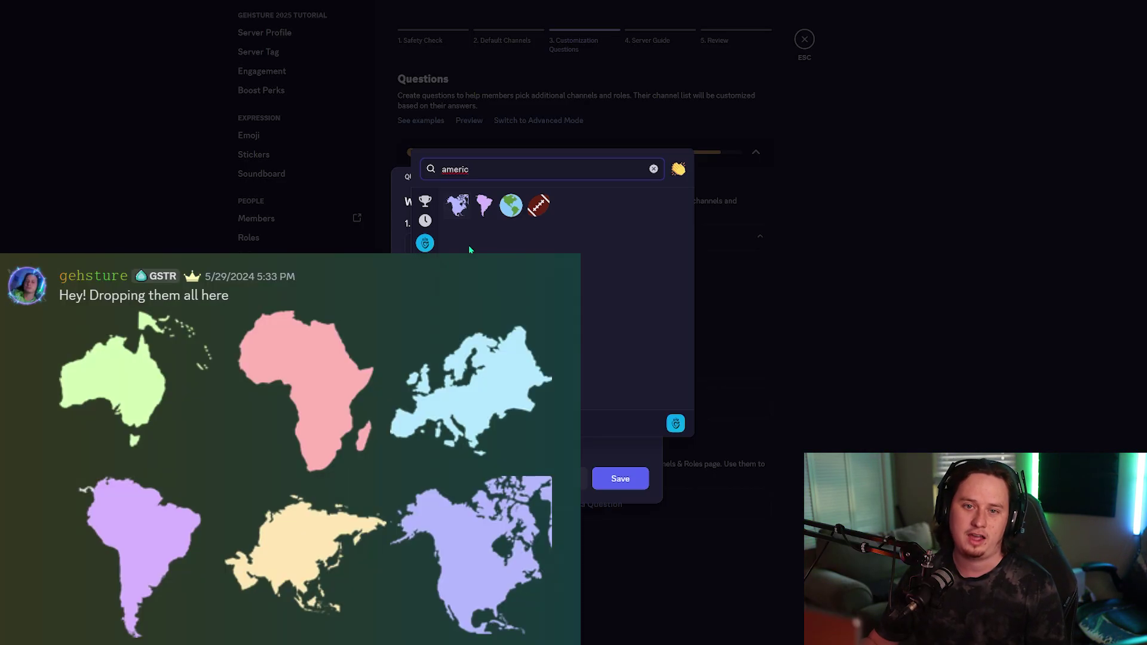
left_click(457, 205)
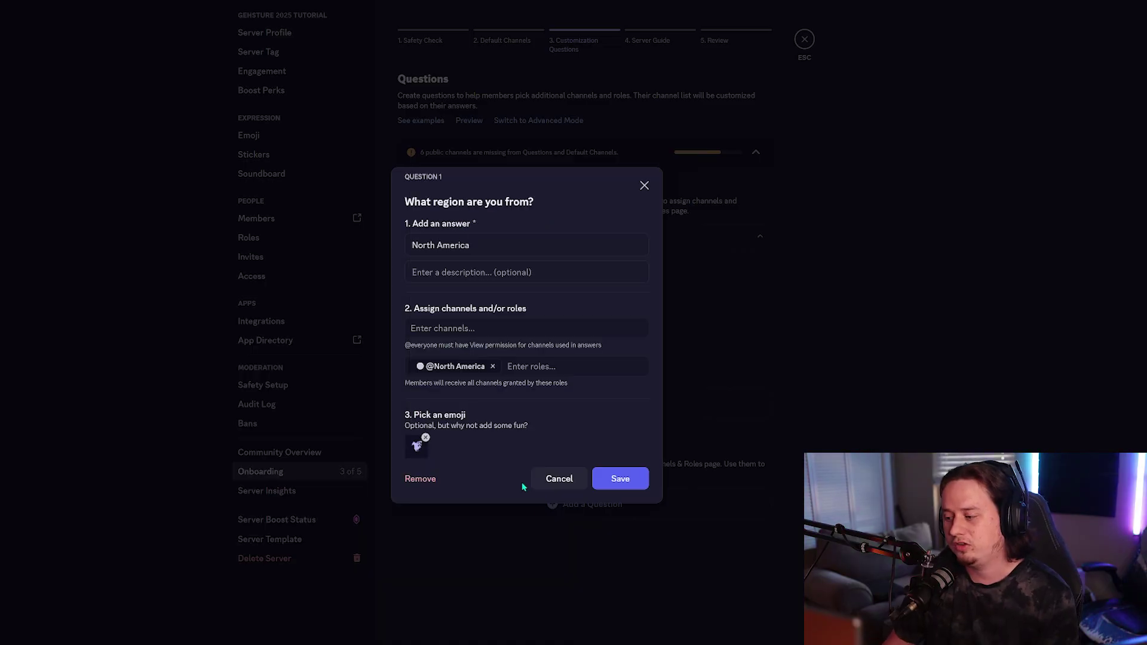
- Save the North America answer, then turn off Allow multiple answers and Required for the region question
left_click(620, 480)
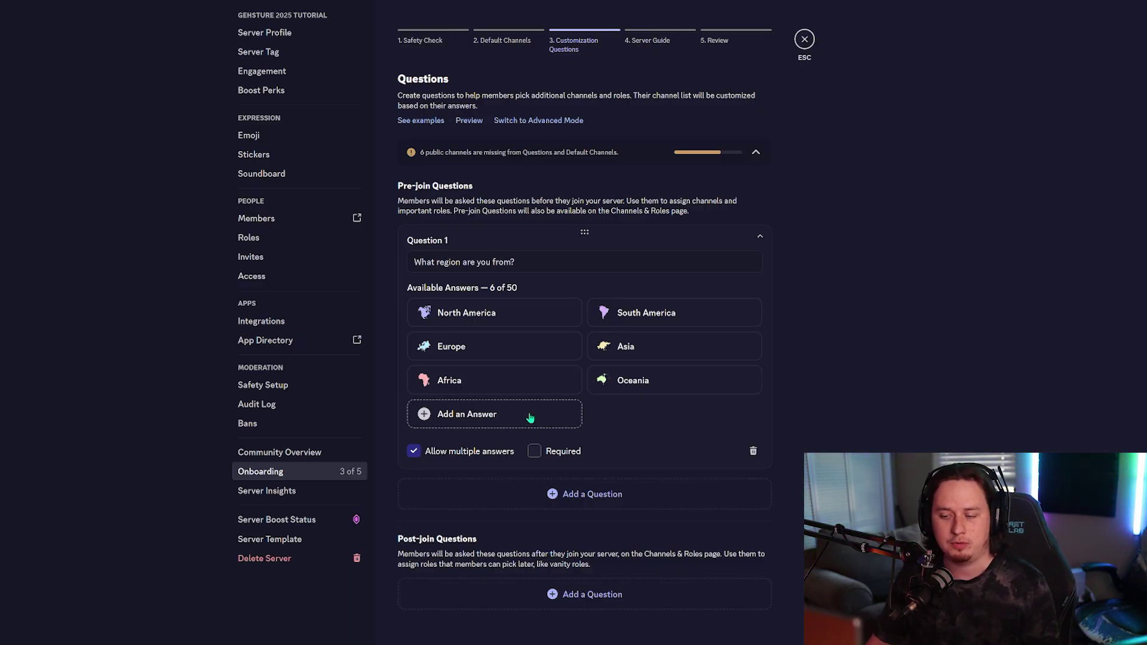
left_click(469, 456)
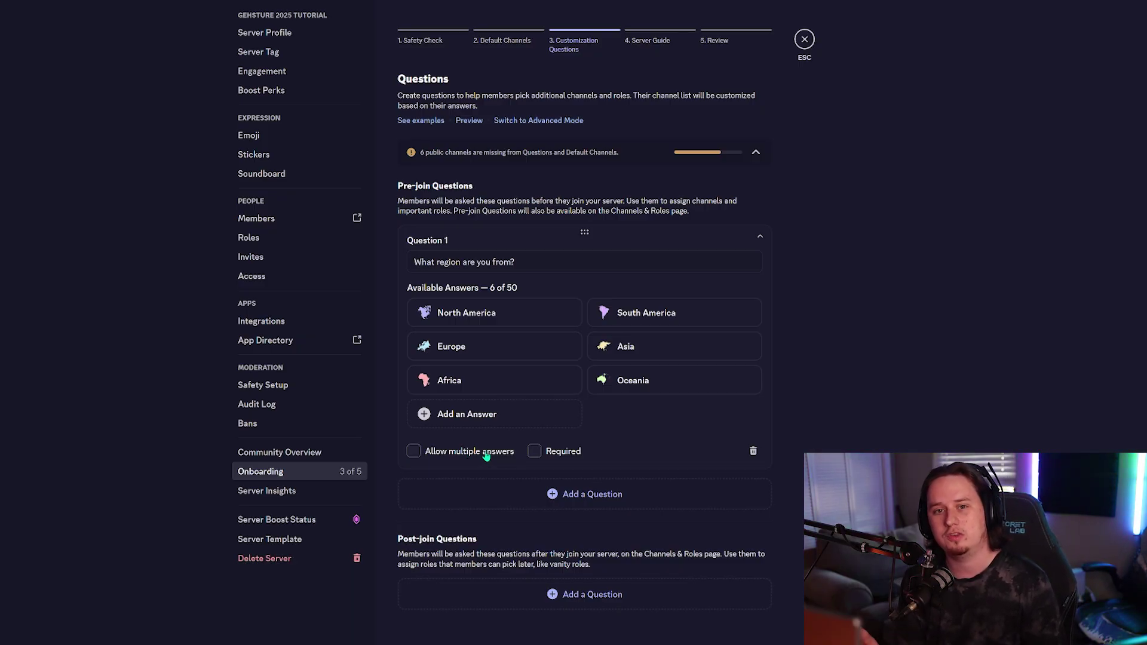
left_click(484, 455)
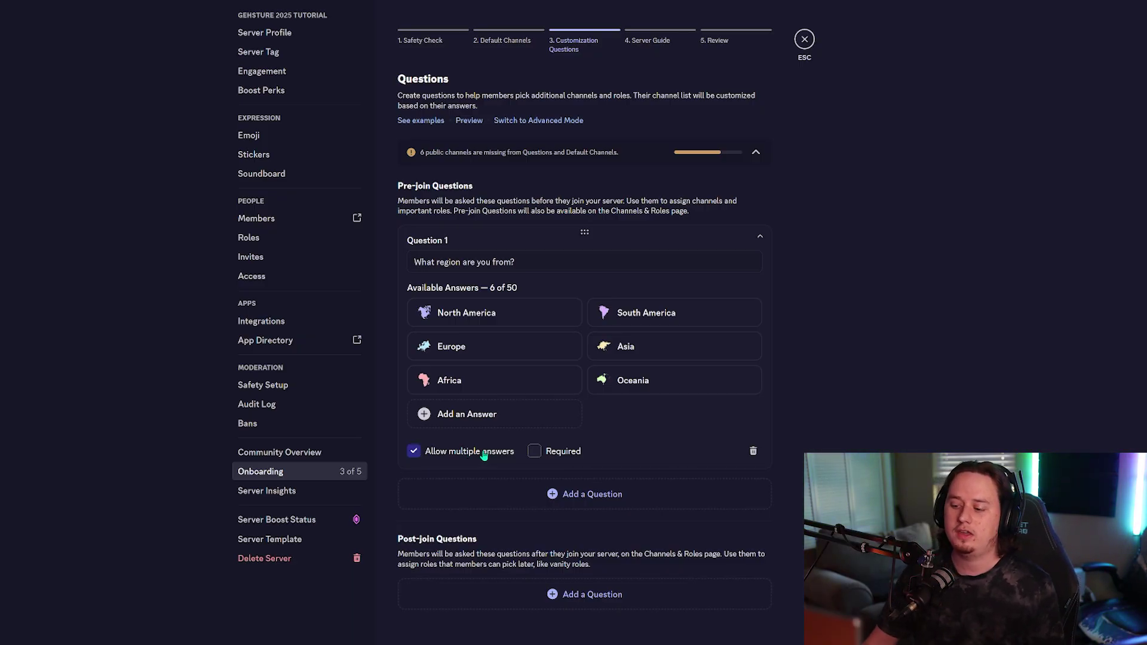
left_click(485, 456)
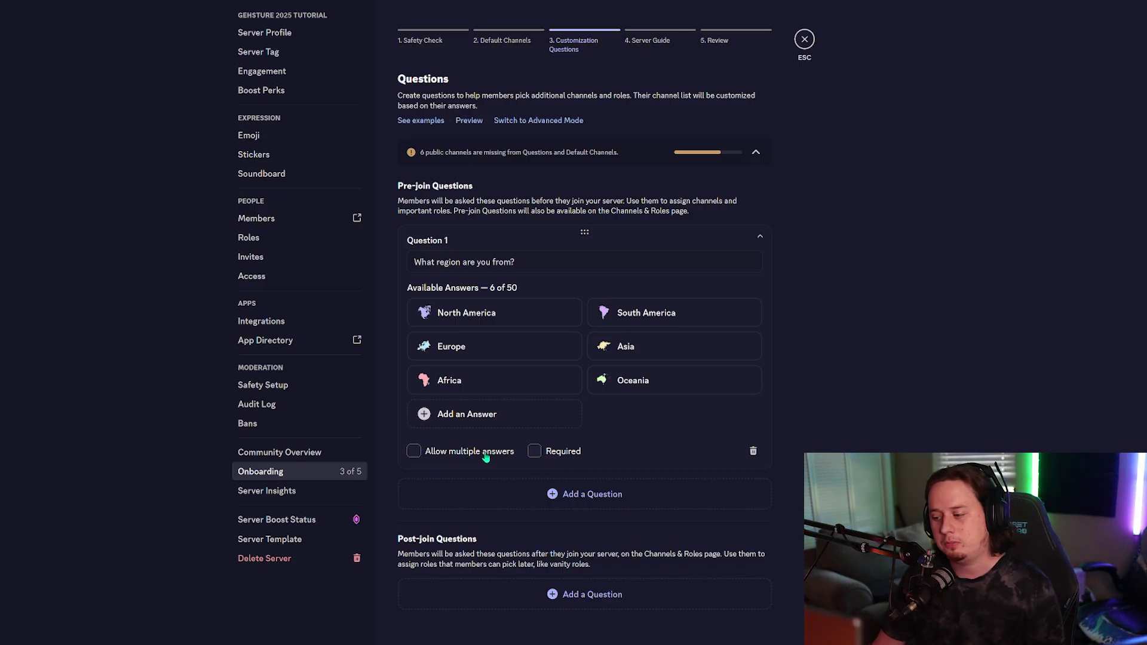
left_click(558, 451)
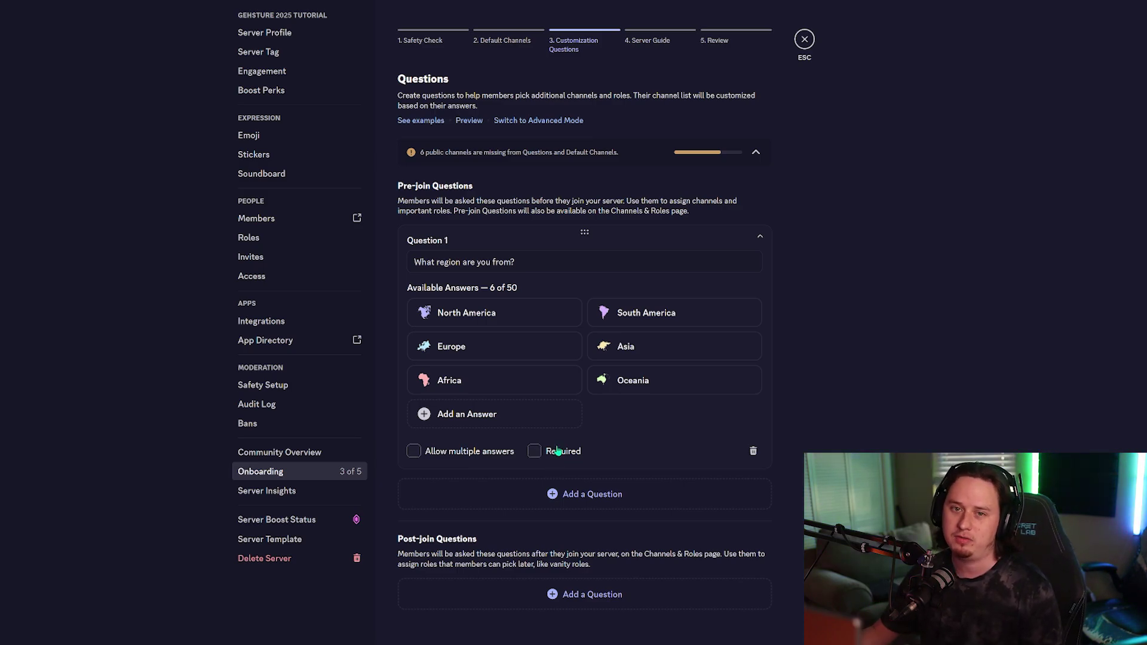